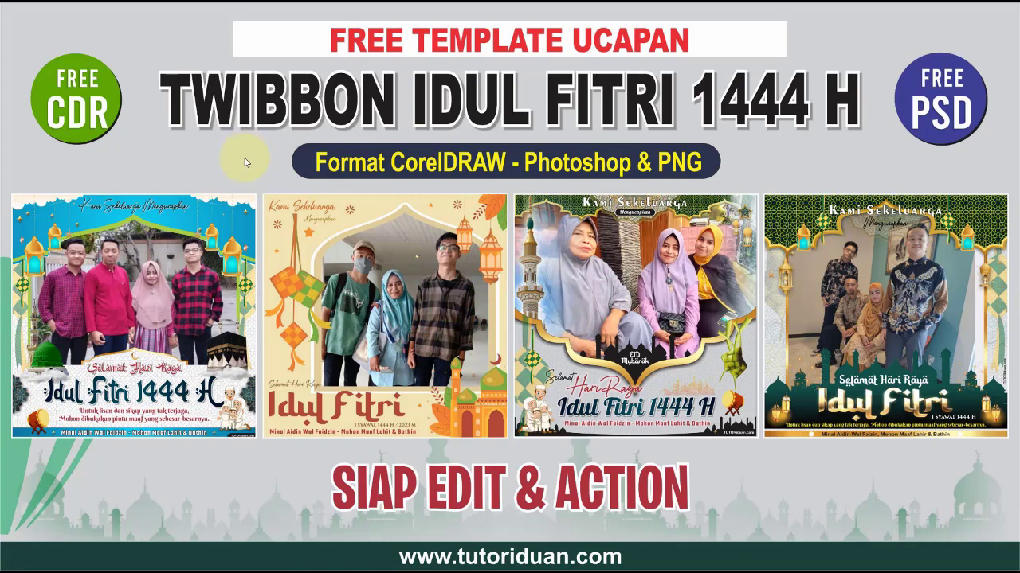
- Switch to CorelDRAW and review the four open Twibbon Idul Fitri designs, dismissing the text update notice in design 02
mouse_move(553, 562)
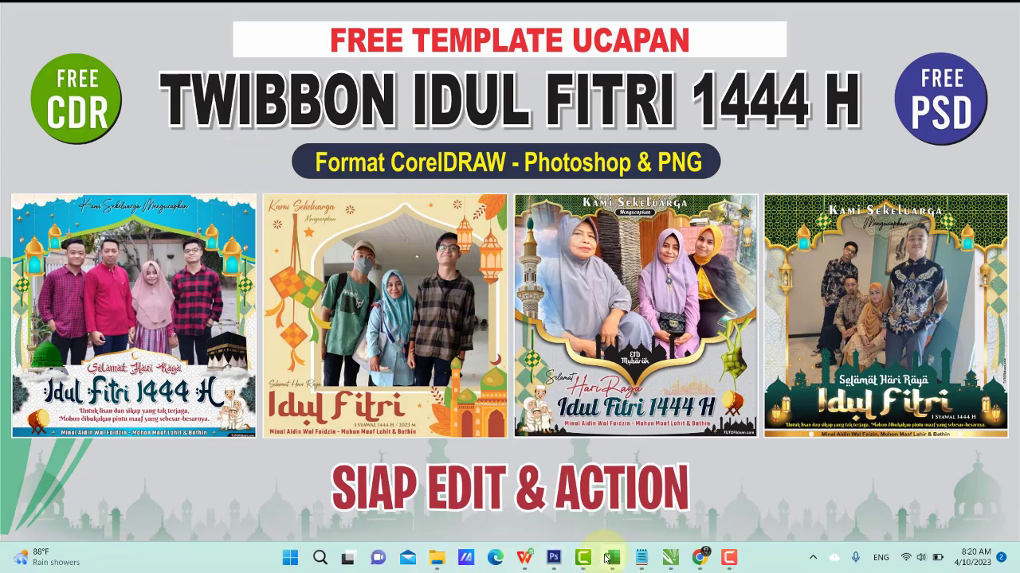
mouse_move(671, 560)
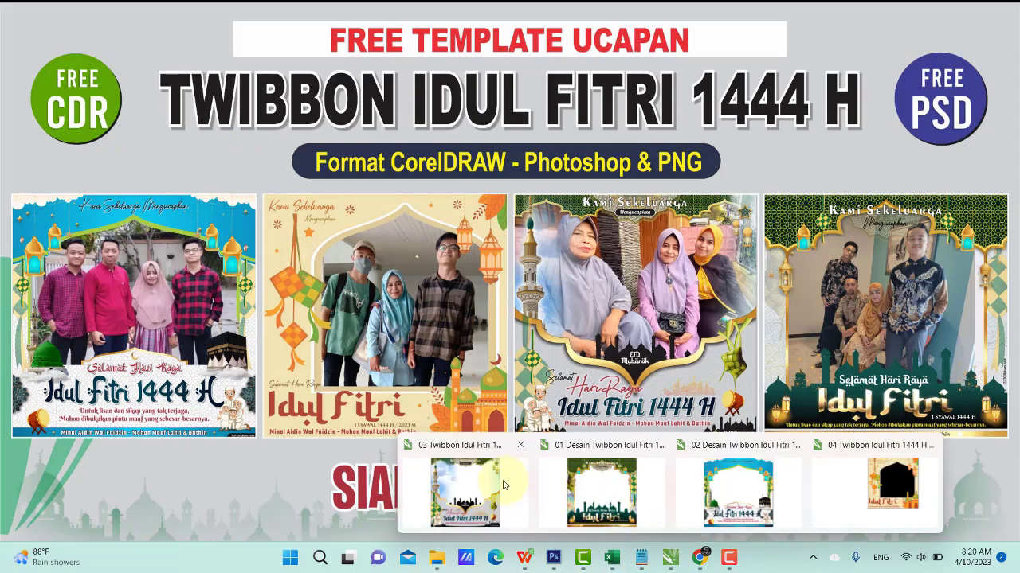
click(470, 477)
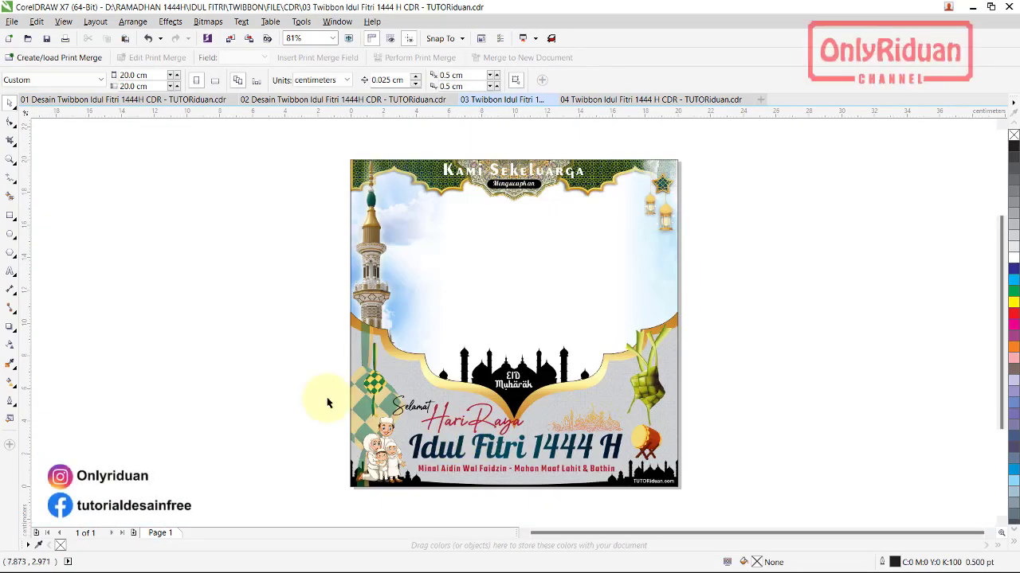
click(96, 100)
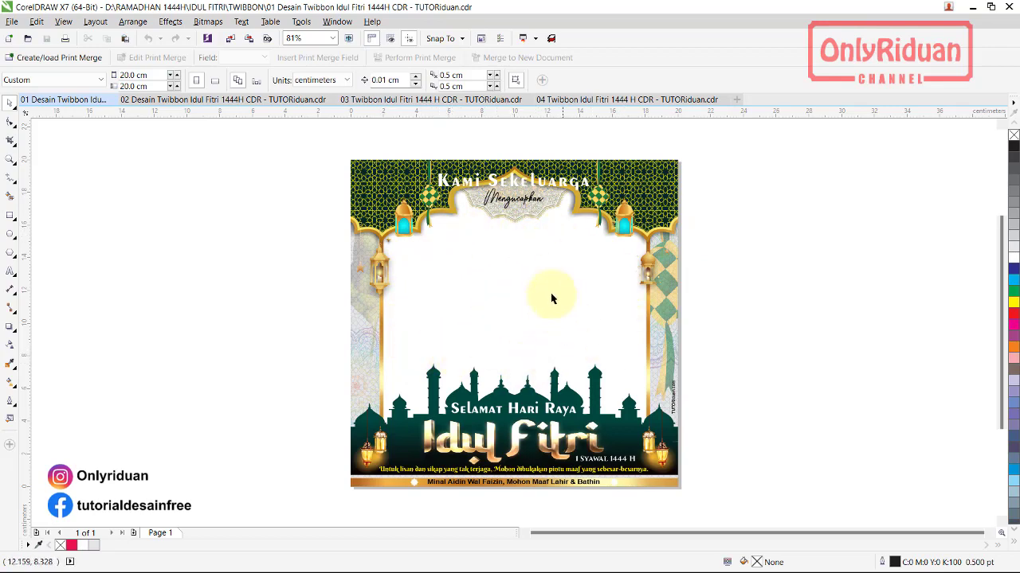
click(249, 100)
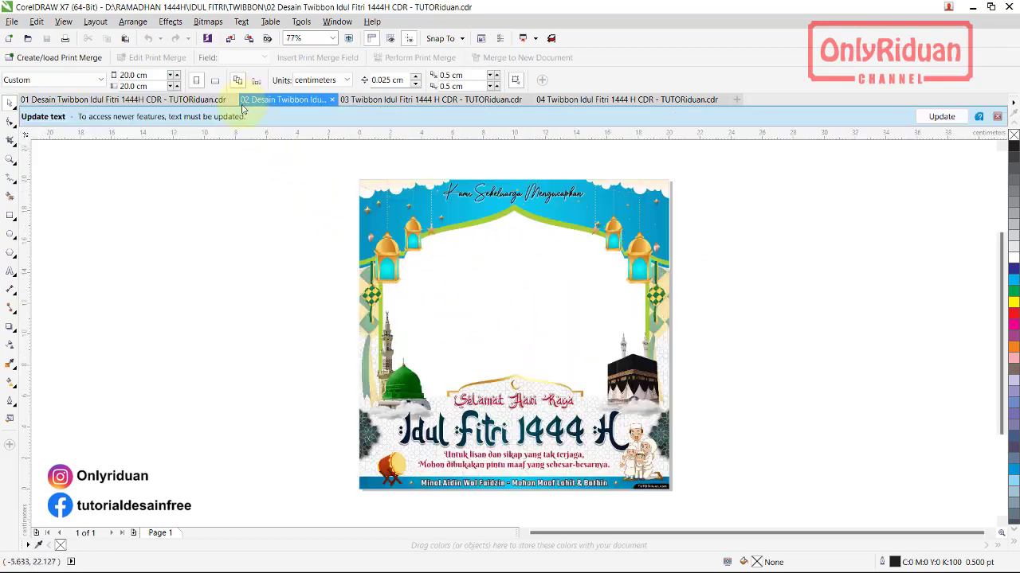
click(997, 116)
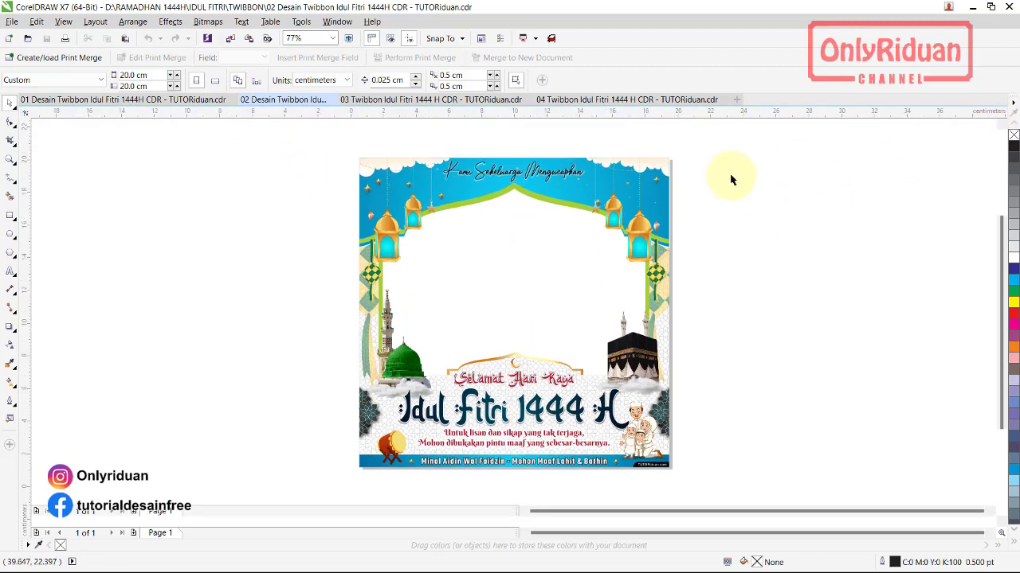
click(383, 102)
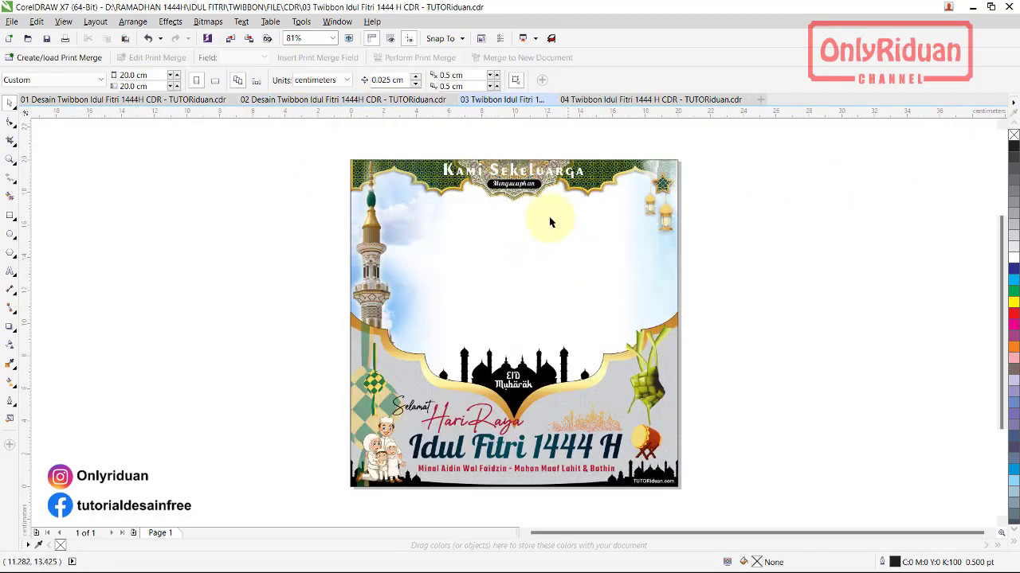
click(610, 99)
click(511, 256)
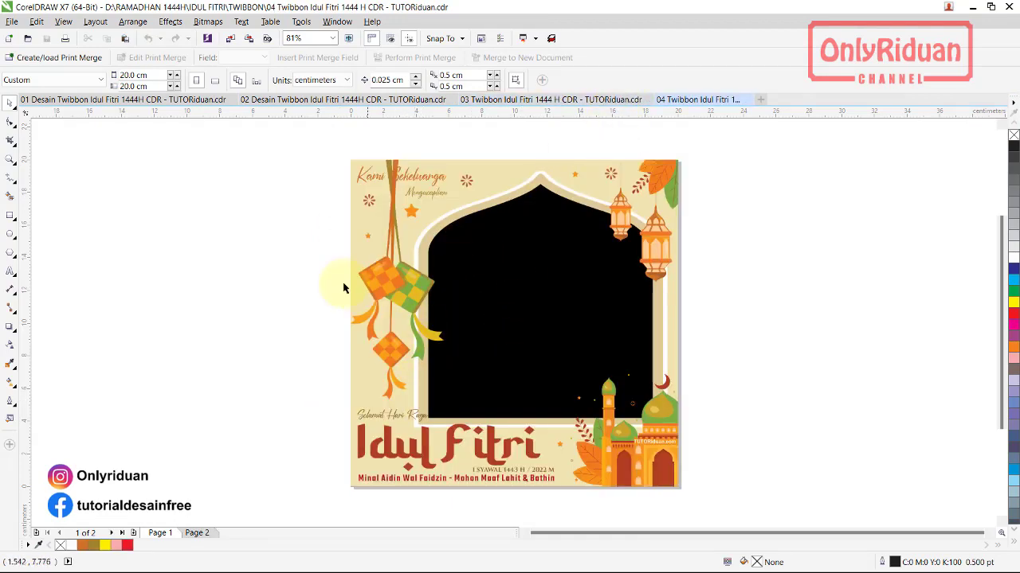
click(125, 101)
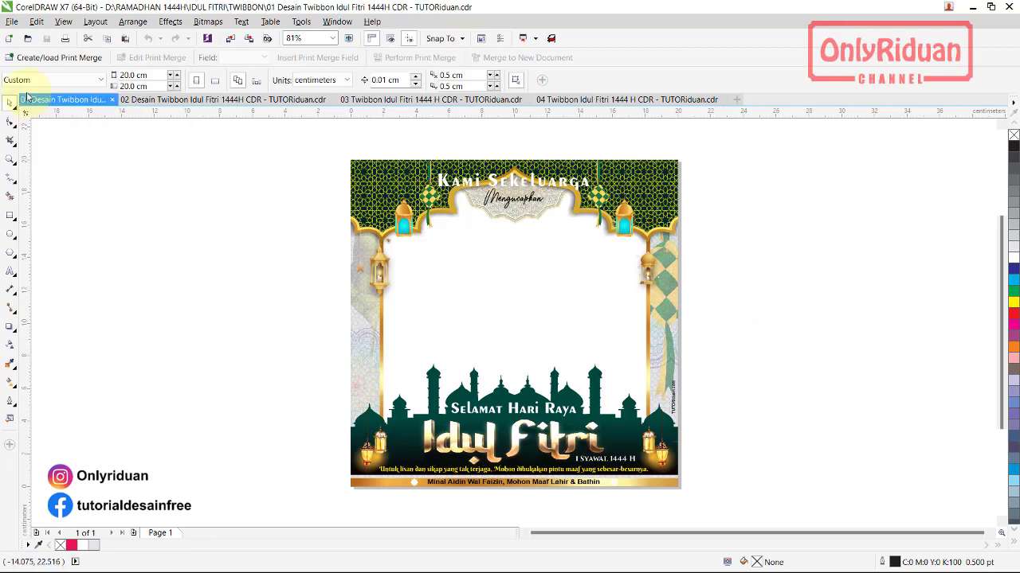
- Create a new one-page document of 20 x 20 cm in CMYK colour mode at 300 dpi
click(8, 38)
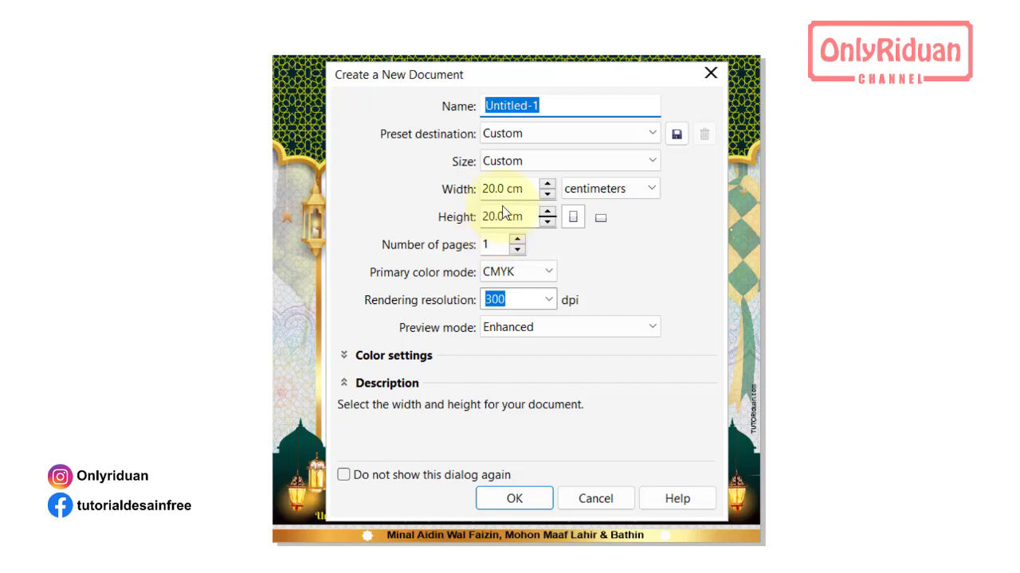
click(593, 195)
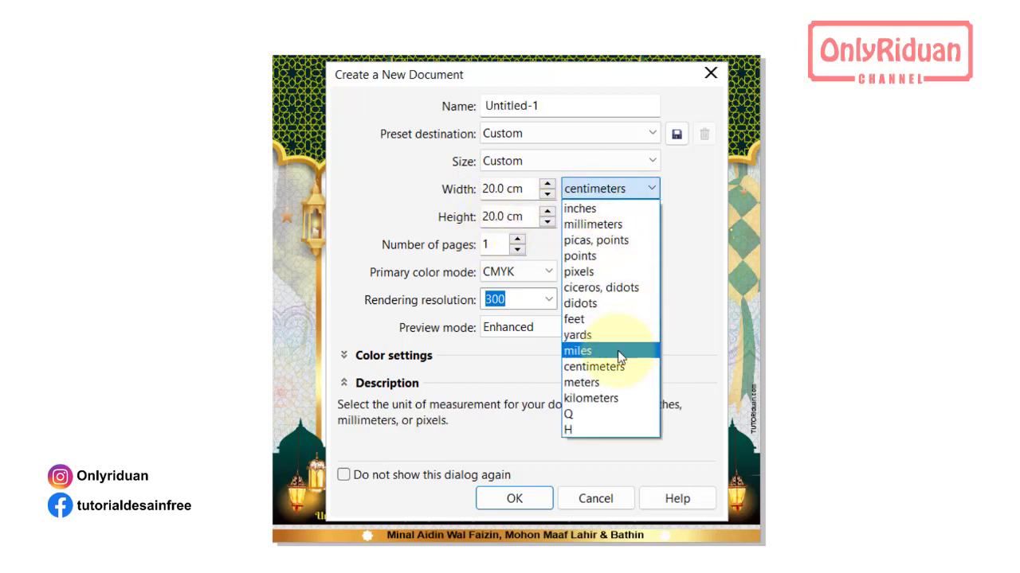
click(613, 365)
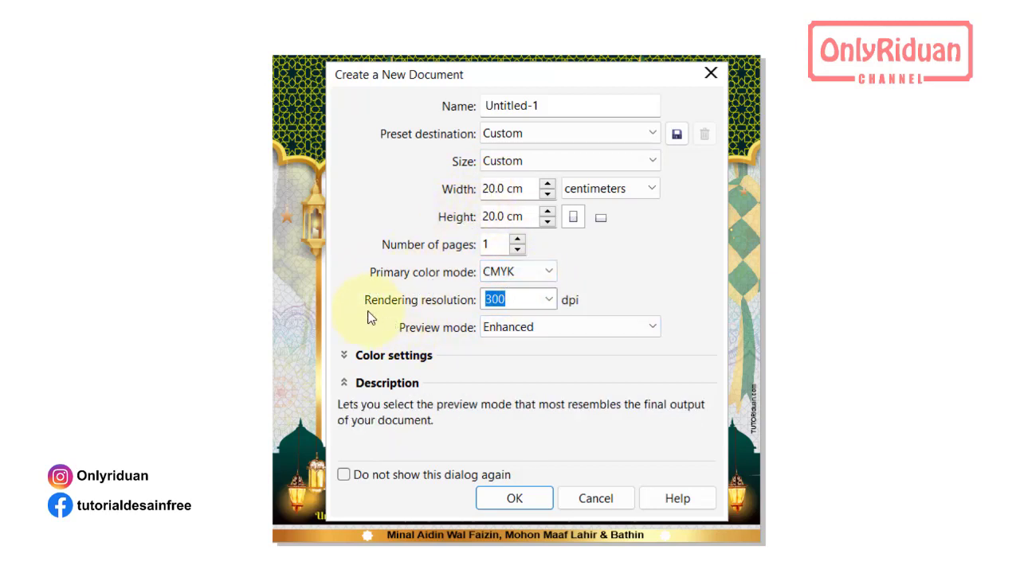
click(515, 298)
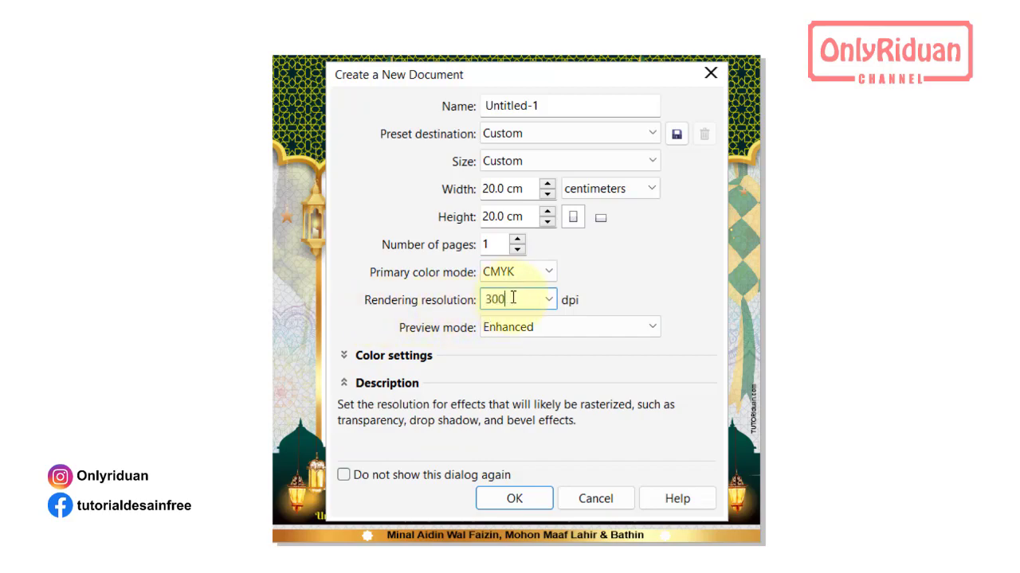
double_click(514, 298)
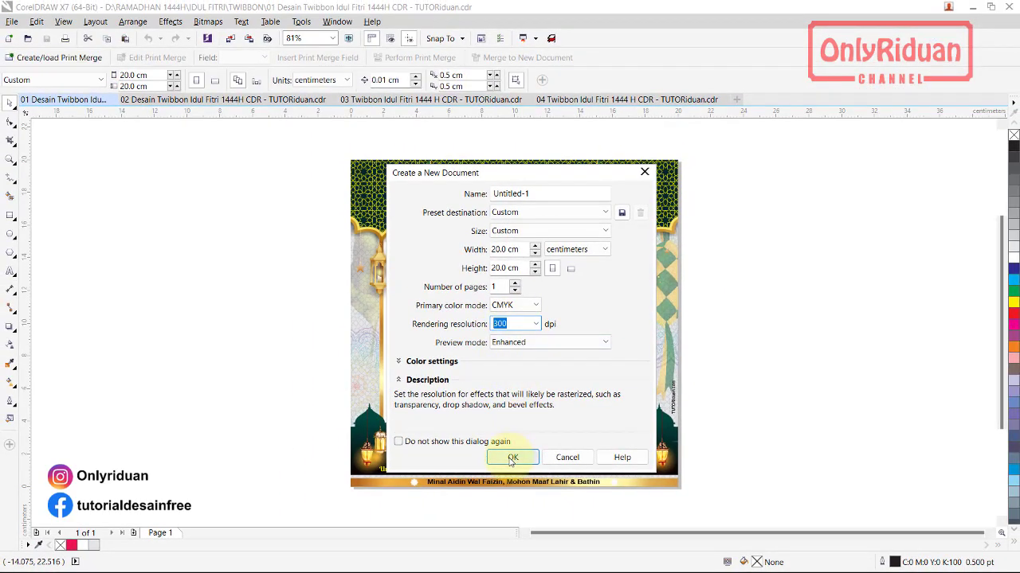
click(513, 475)
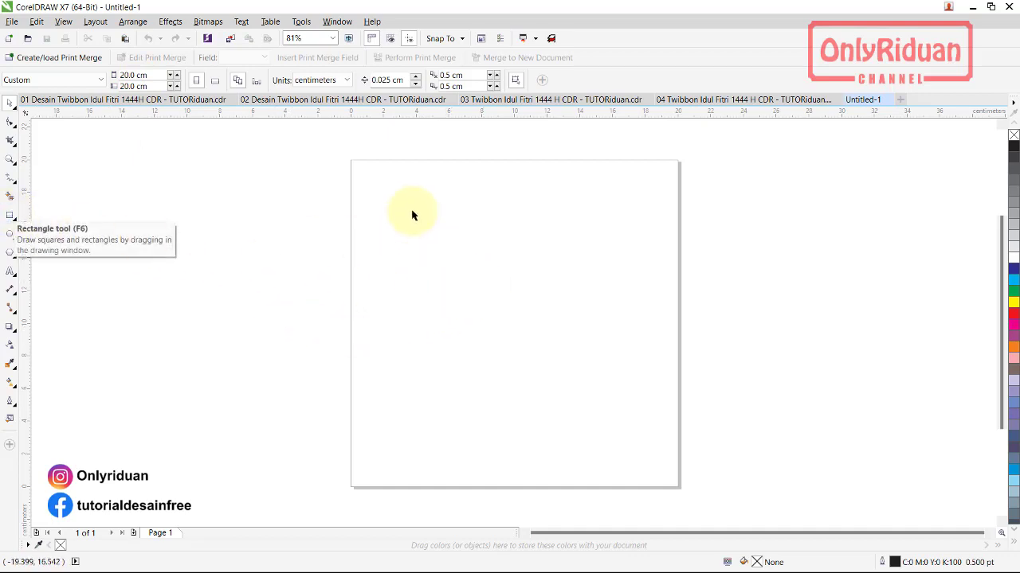
- Add a 20 x 20 cm rectangle that exactly covers the page, leaving it deselected
double_click(10, 216)
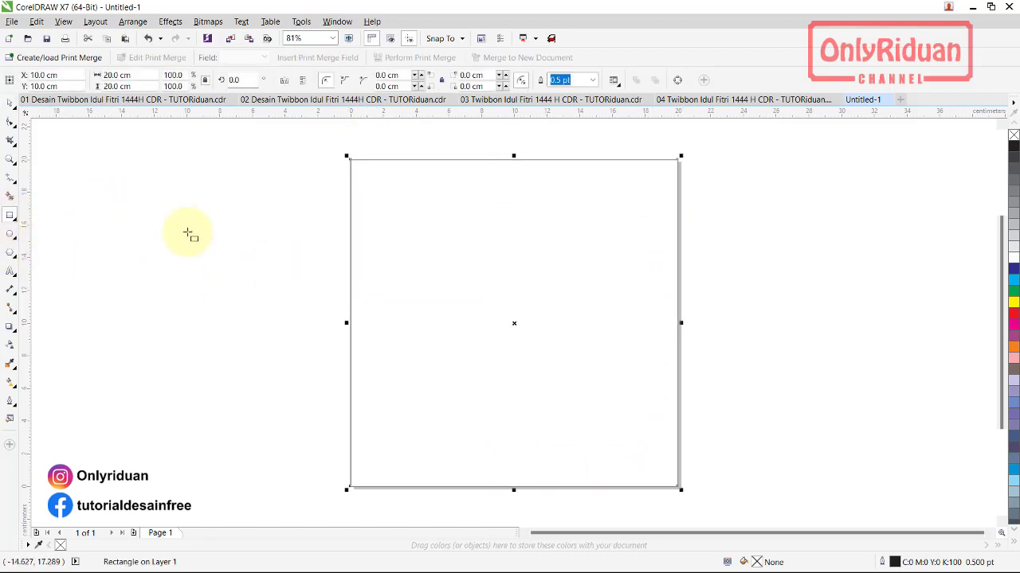
click(11, 104)
click(195, 177)
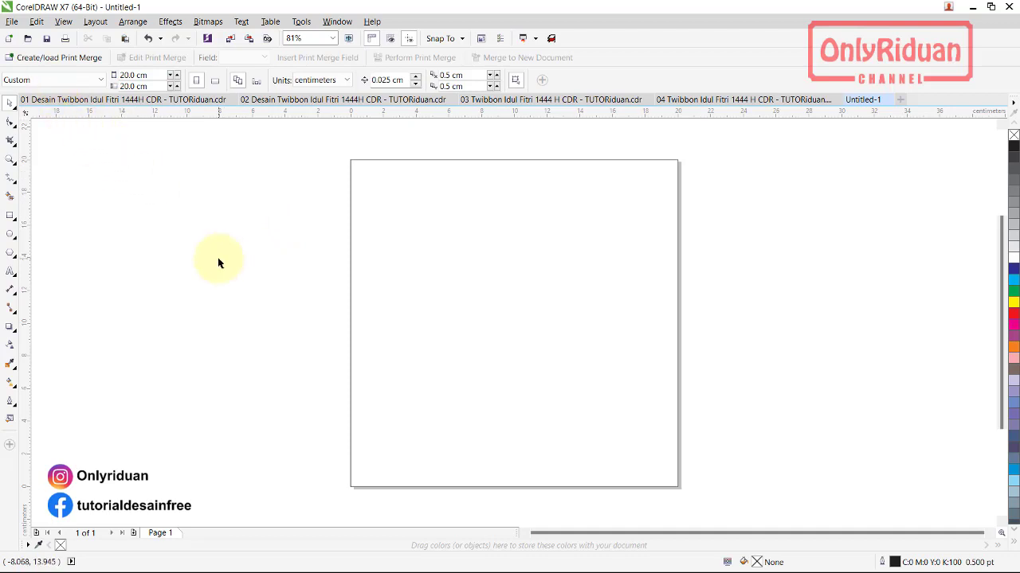
- Import the Background image from the MATERI folder and place it outside the page, beside its right edge
click(12, 22)
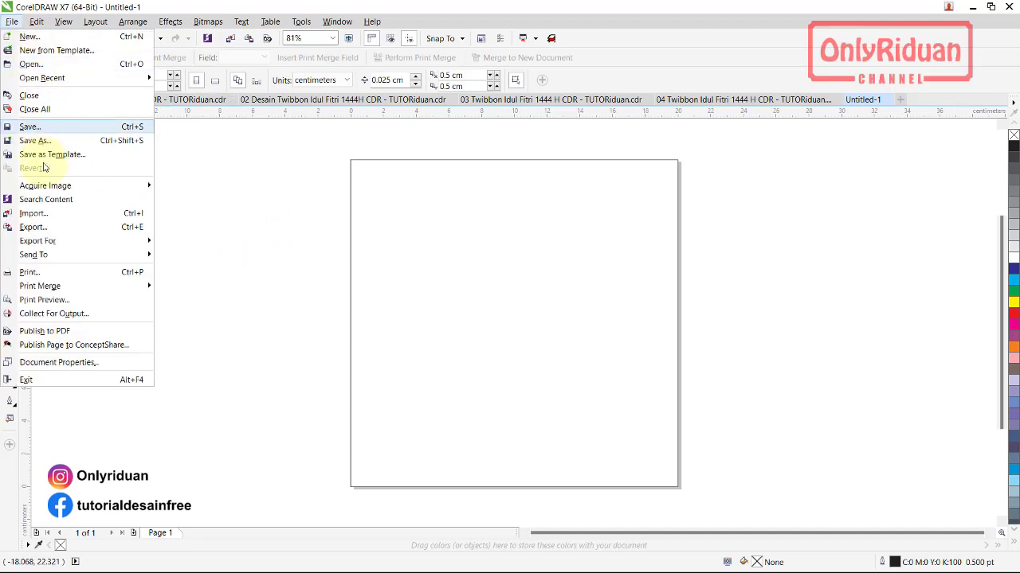
click(36, 213)
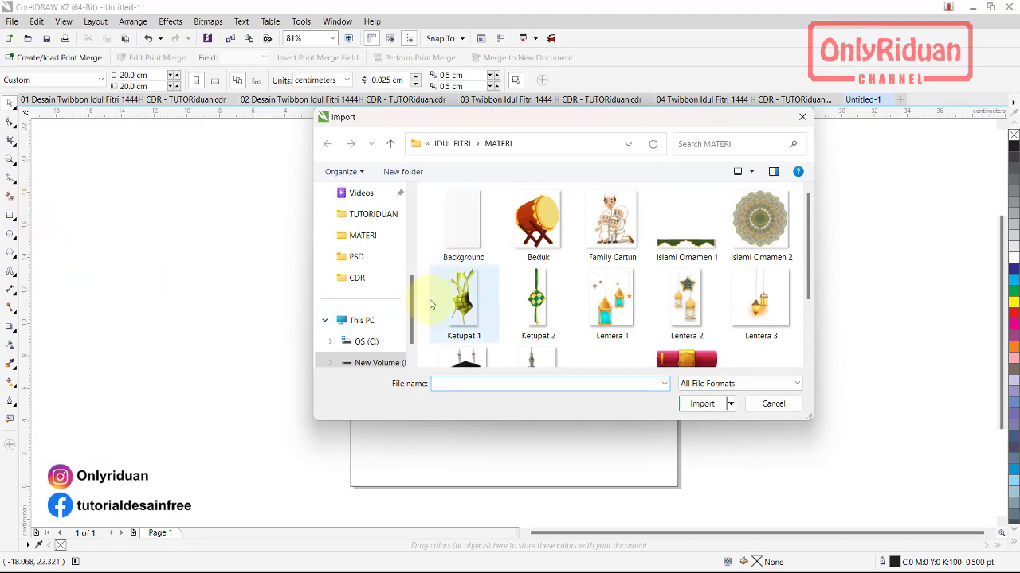
click(467, 217)
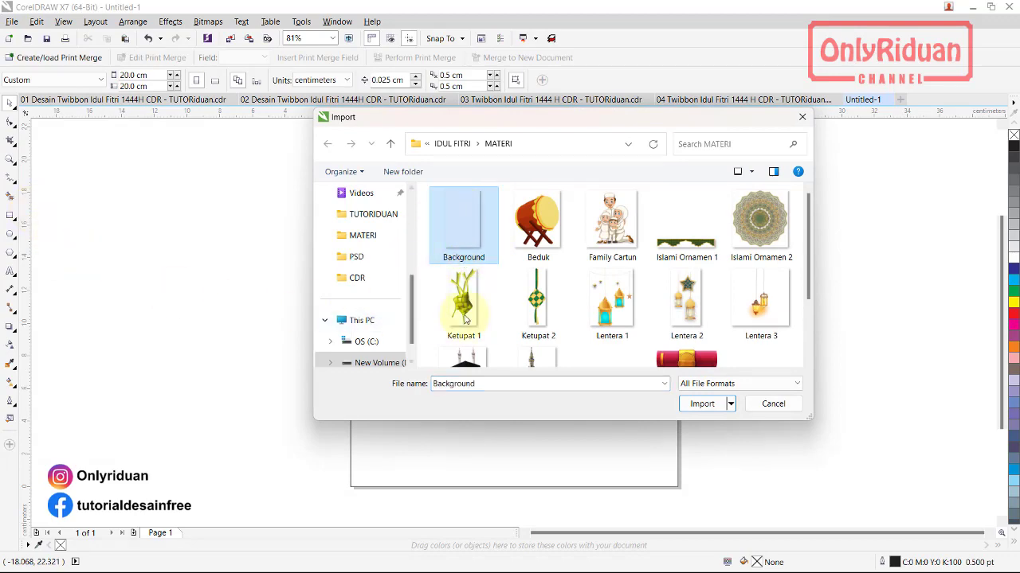
click(700, 405)
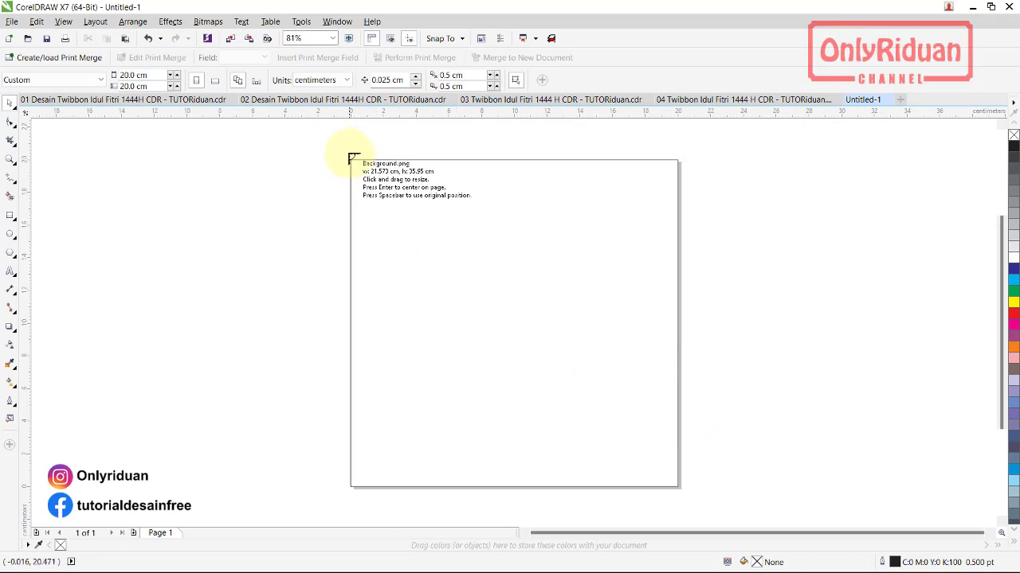
click(342, 151)
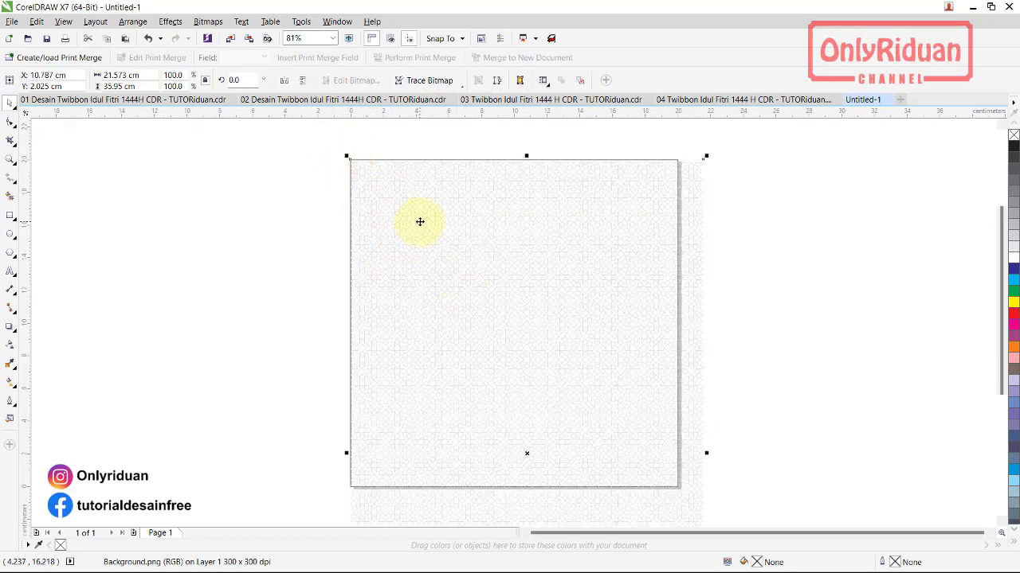
drag(419, 221, 785, 216)
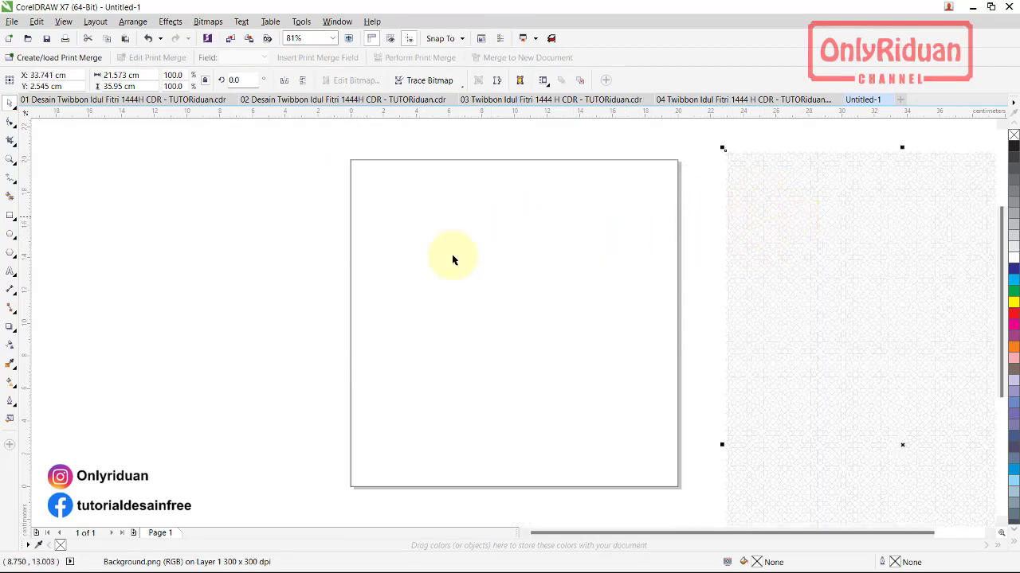
click(268, 212)
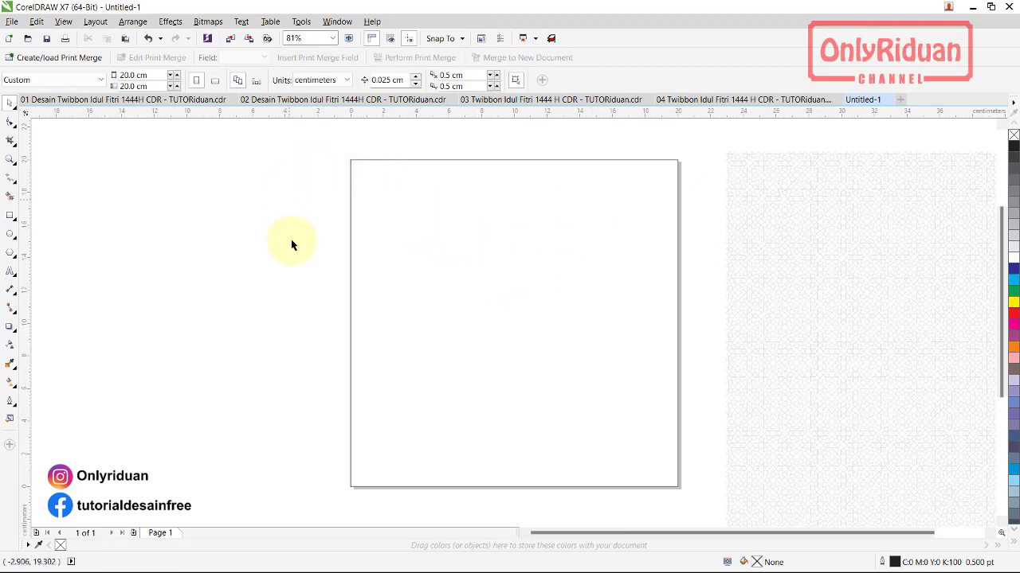
- Set the PowerClip Frame option to auto-center new content when content is completely outside the frame
click(301, 21)
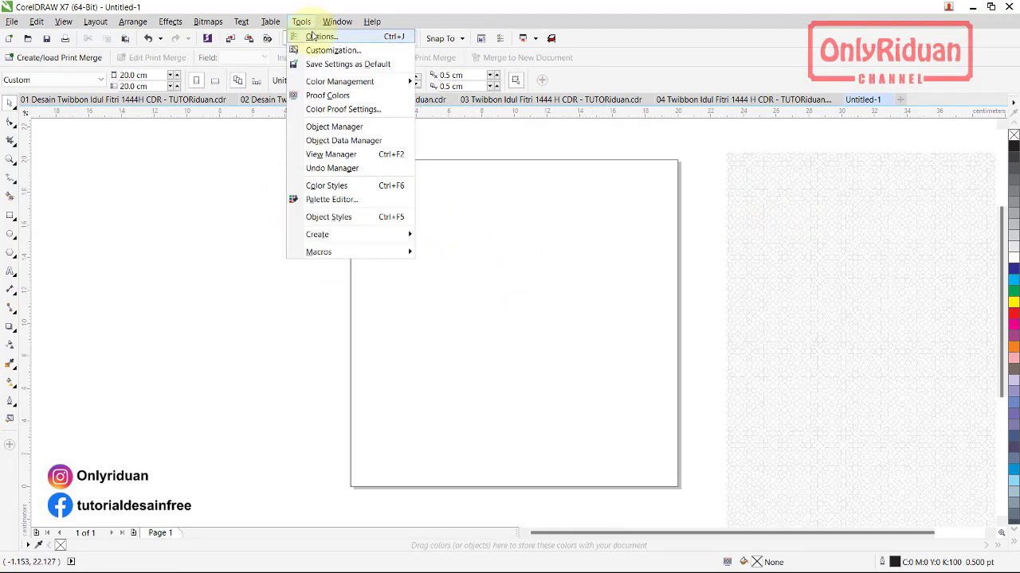
click(313, 36)
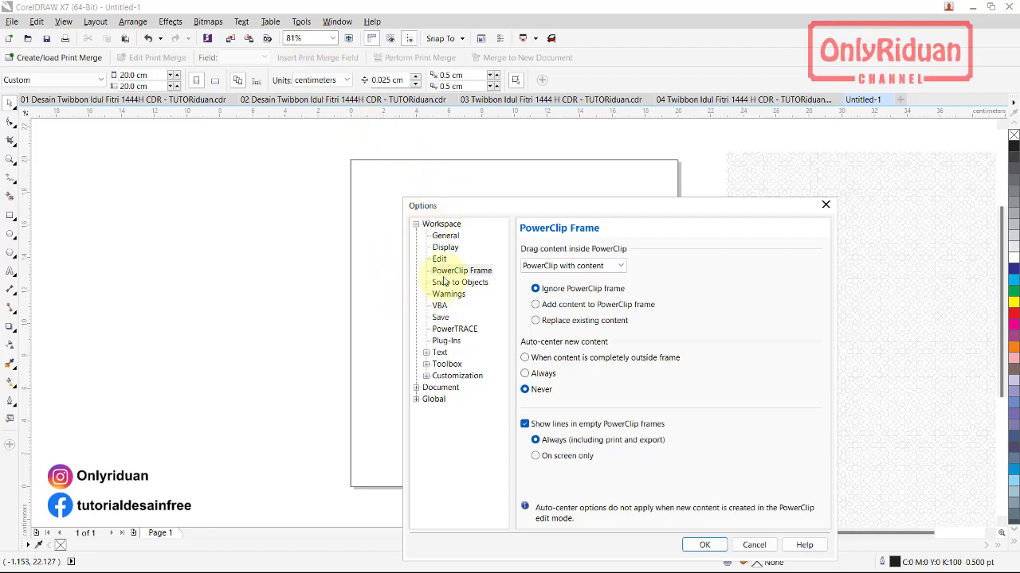
click(446, 271)
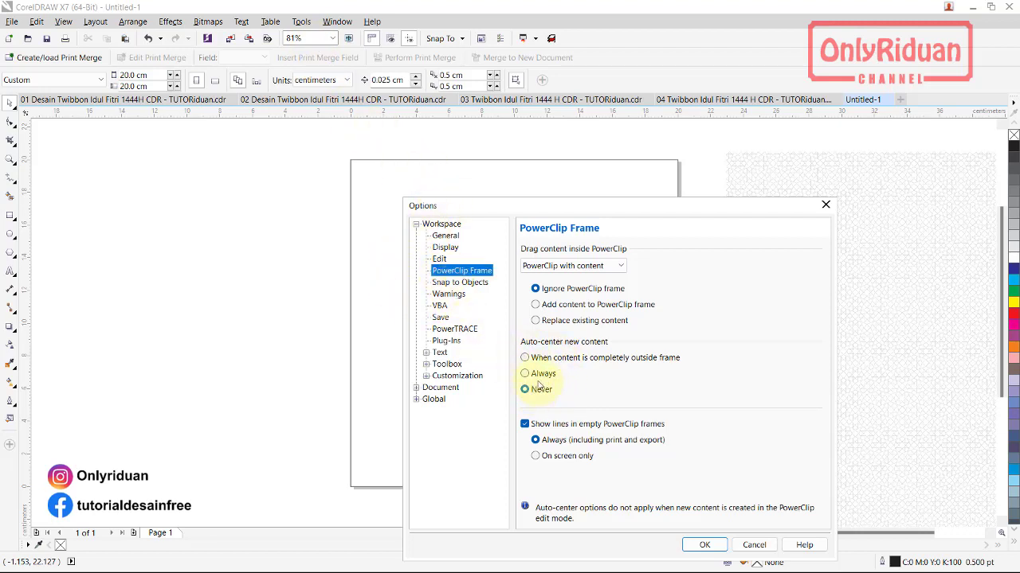
click(525, 359)
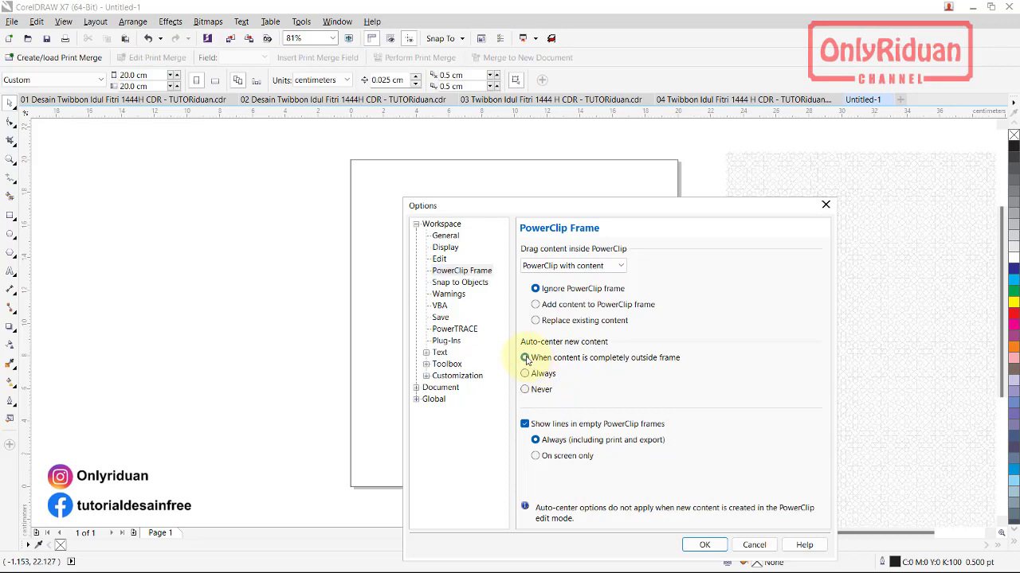
click(706, 544)
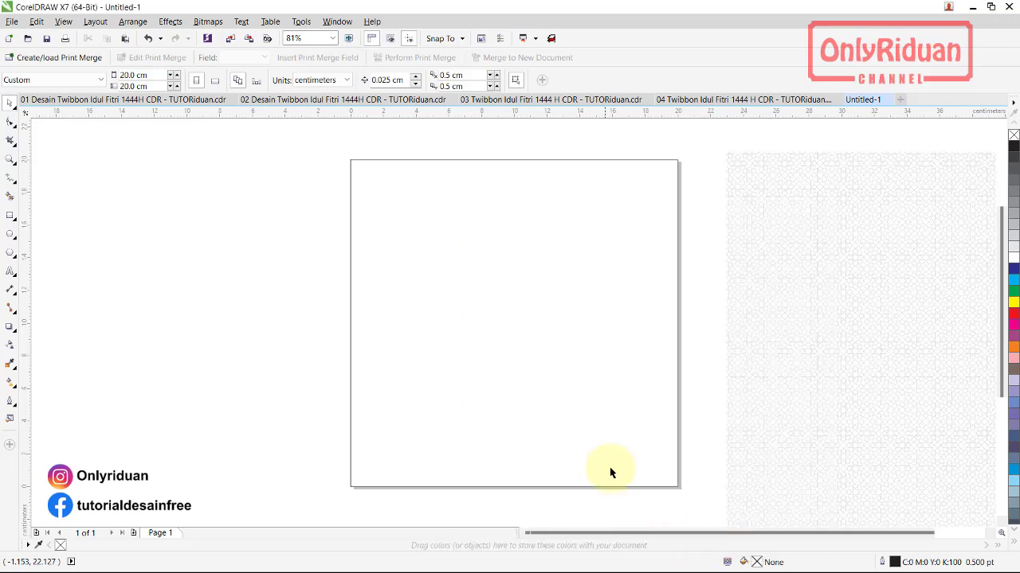
- PowerClip the background pattern image inside the page-sized rectangle
click(777, 307)
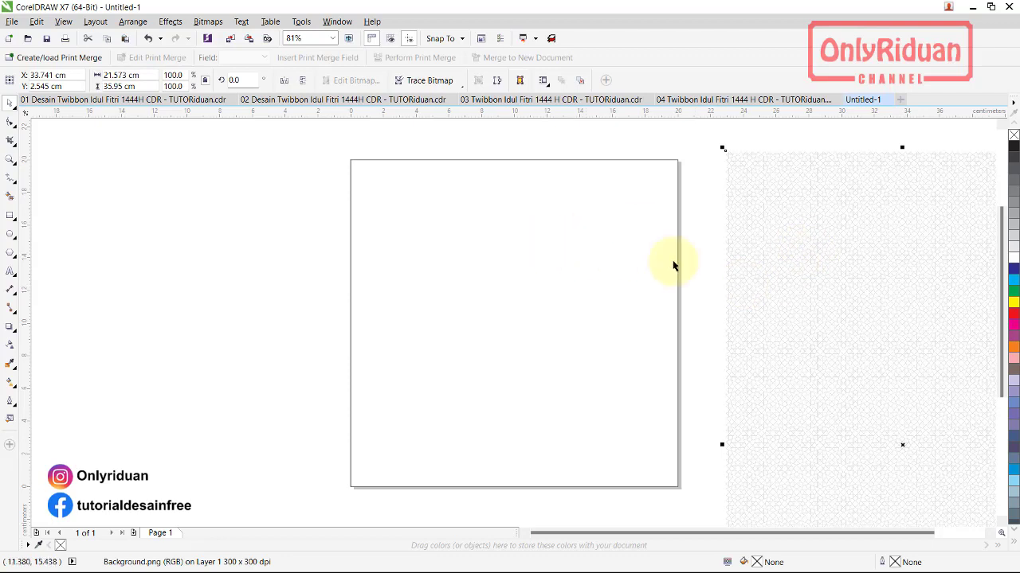
right_click(789, 219)
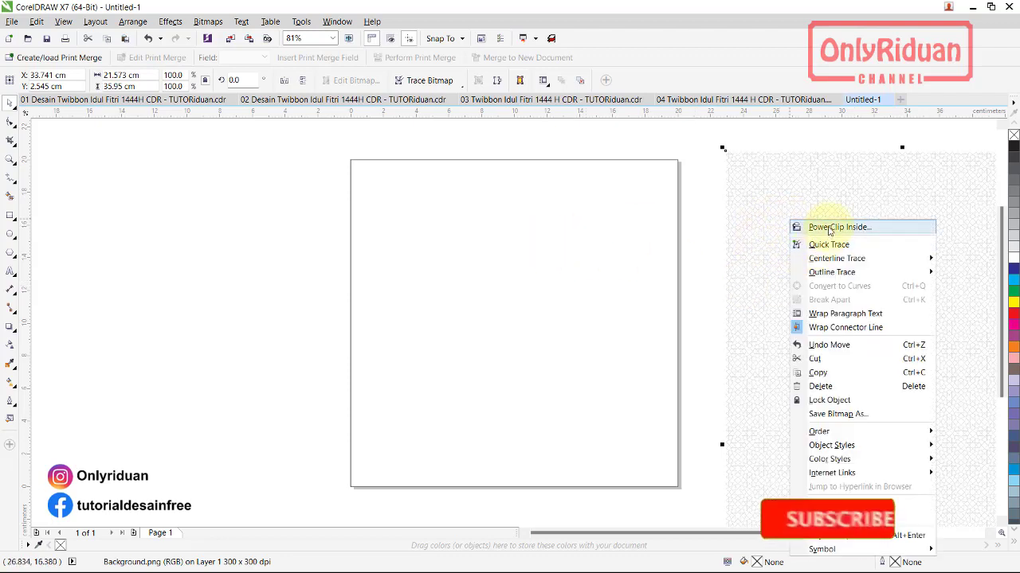
click(644, 223)
click(514, 226)
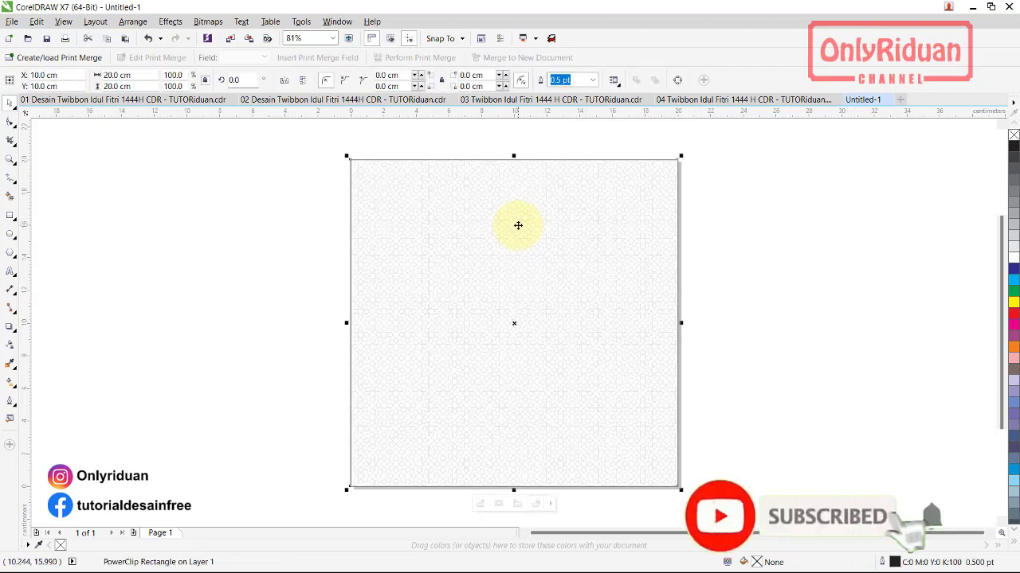
click(276, 276)
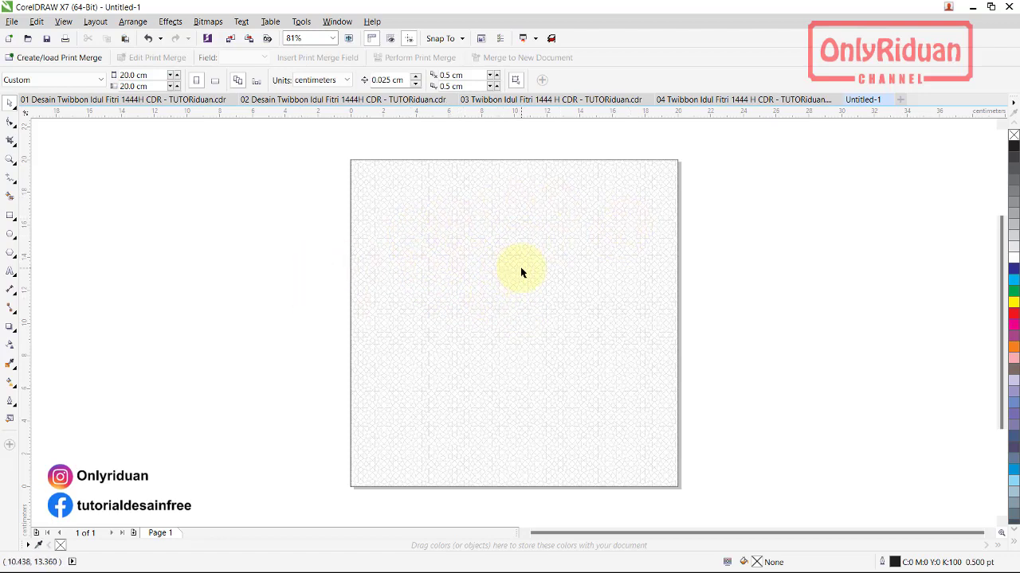
- Draw a vertical rectangle about 7.7 x 14.3 cm on the left half of the patterned background
click(10, 216)
drag(383, 200, 510, 435)
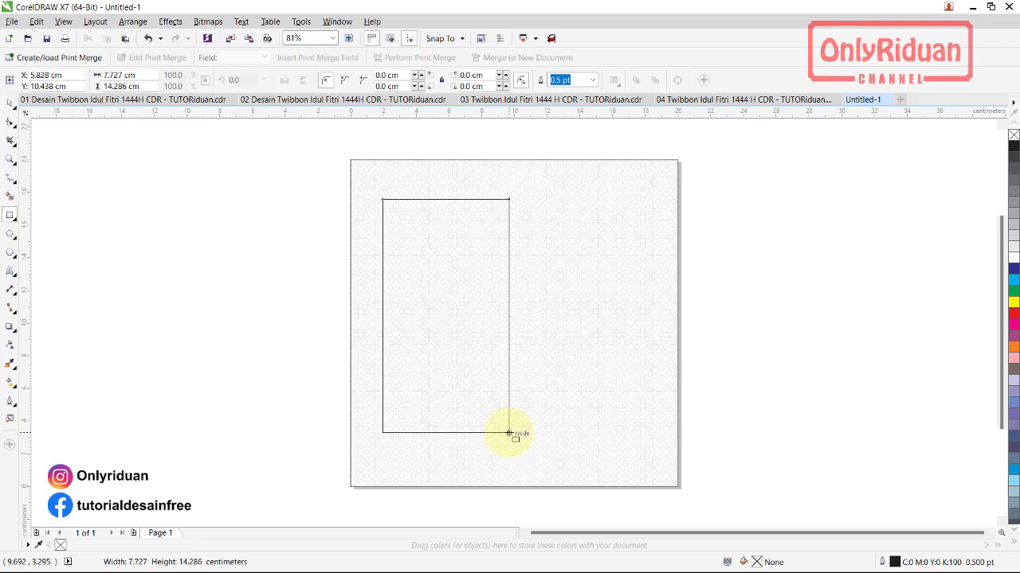
drag(510, 434, 509, 434)
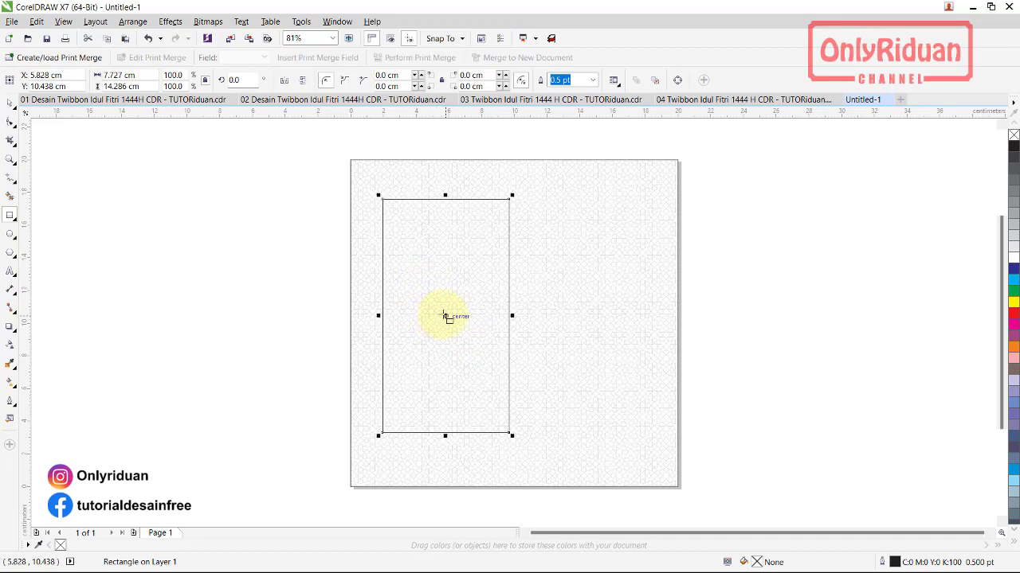
- Convert the rectangle to curves and lower its upper-left corner node vertically by about 3.4 cm
right_click(446, 316)
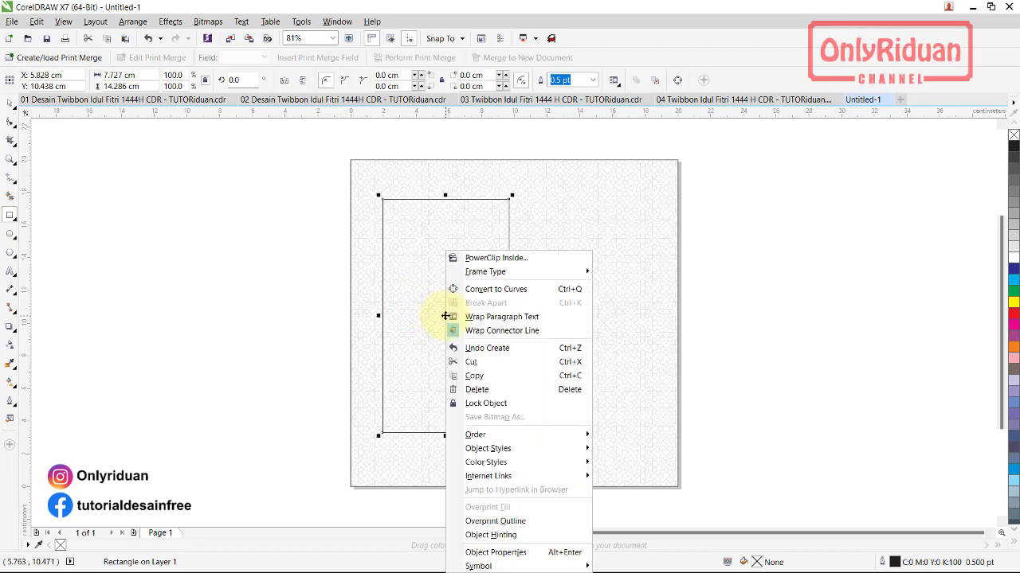
click(514, 290)
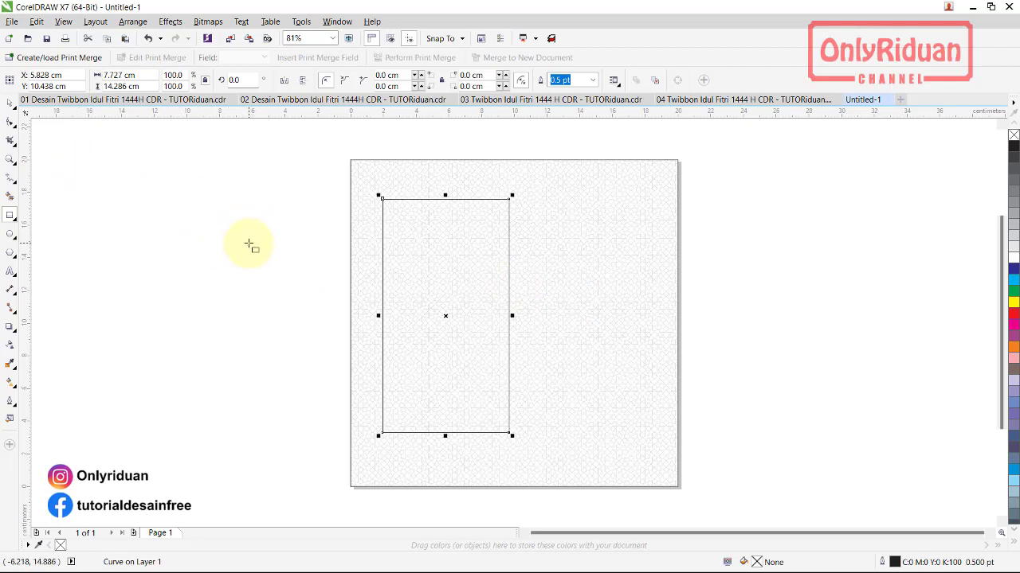
click(10, 121)
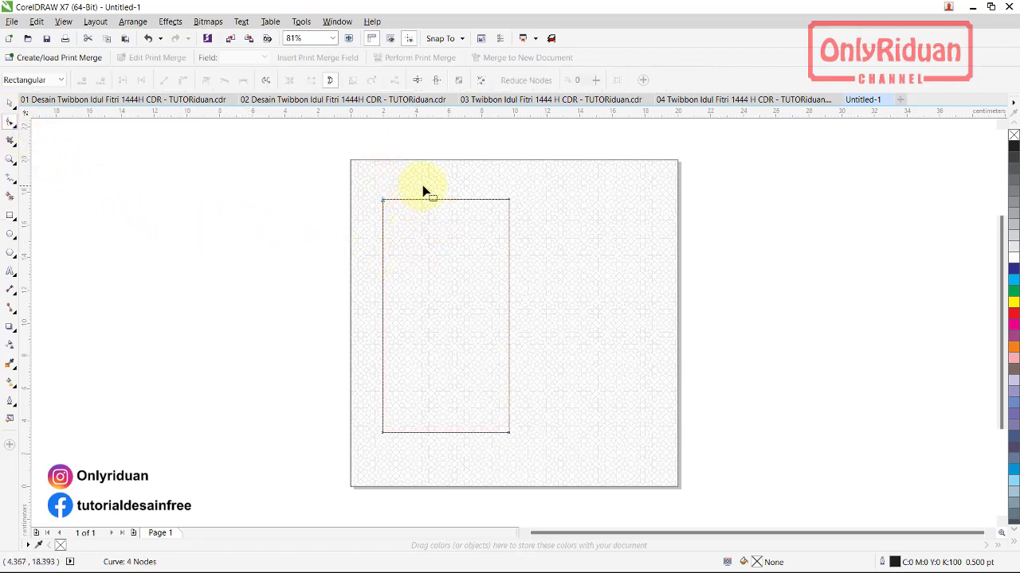
scroll(421, 188, up, 2)
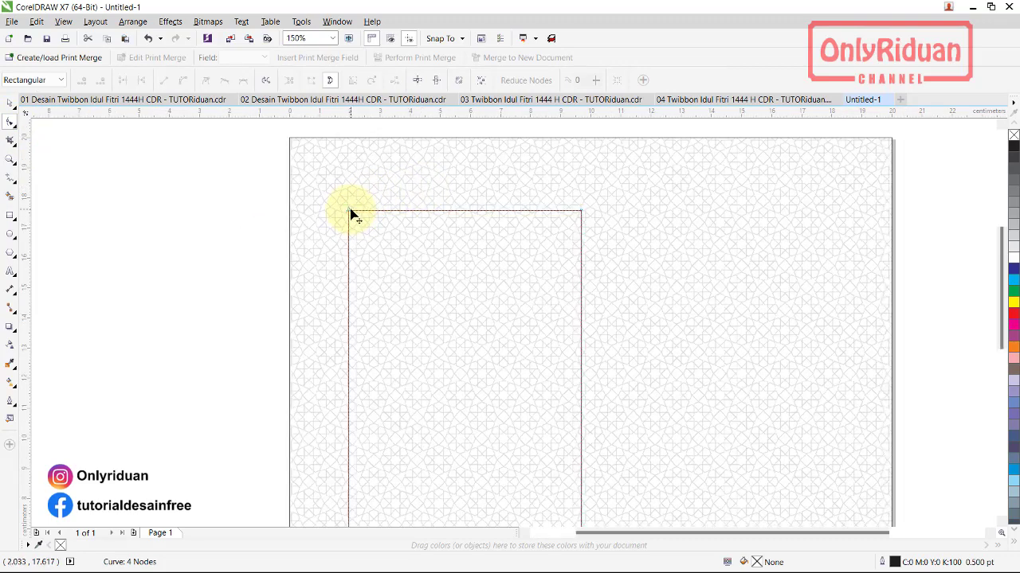
drag(351, 212, 353, 312)
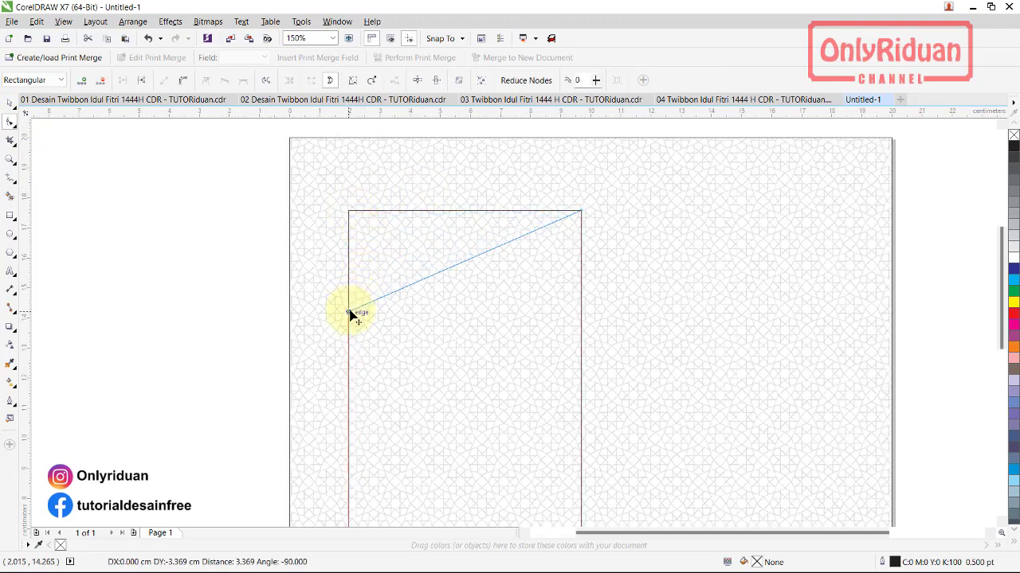
- Add a node to the slanted edge to form a short horizontal shoulder, and bend the remaining slope into an S-shaped curve
double_click(390, 298)
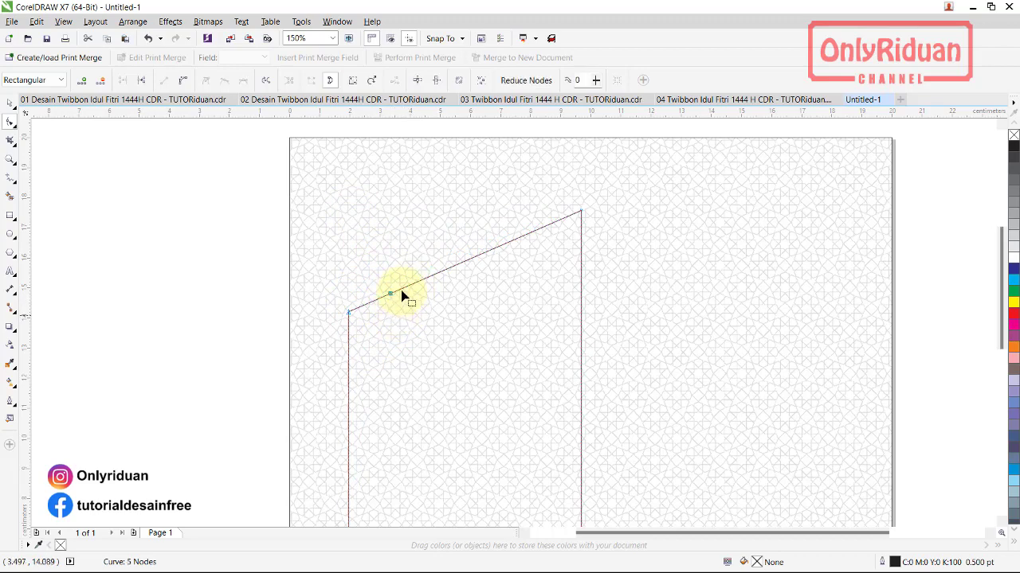
drag(390, 294, 392, 314)
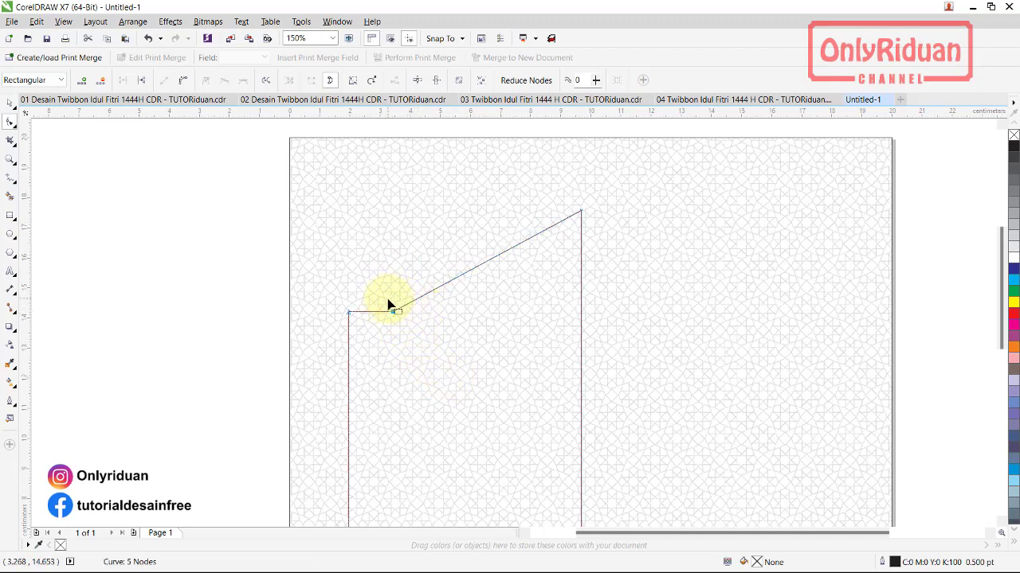
right_click(489, 264)
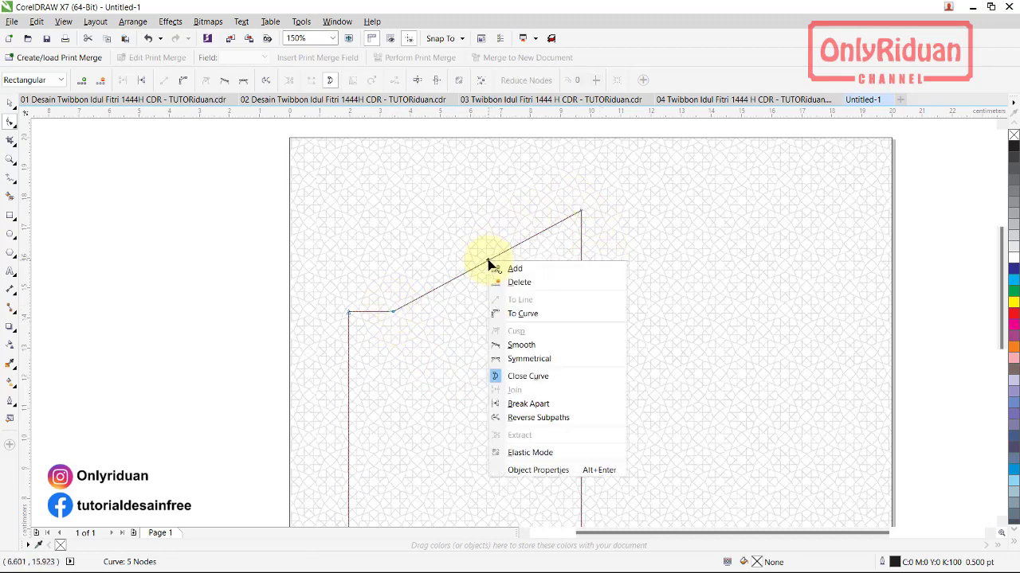
click(525, 315)
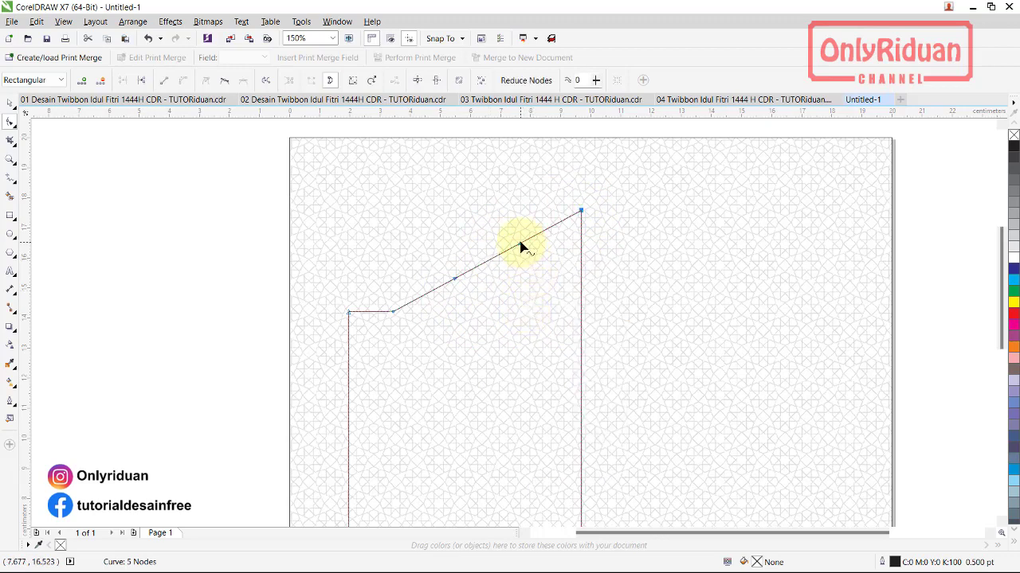
drag(520, 248, 543, 287)
drag(454, 282, 421, 244)
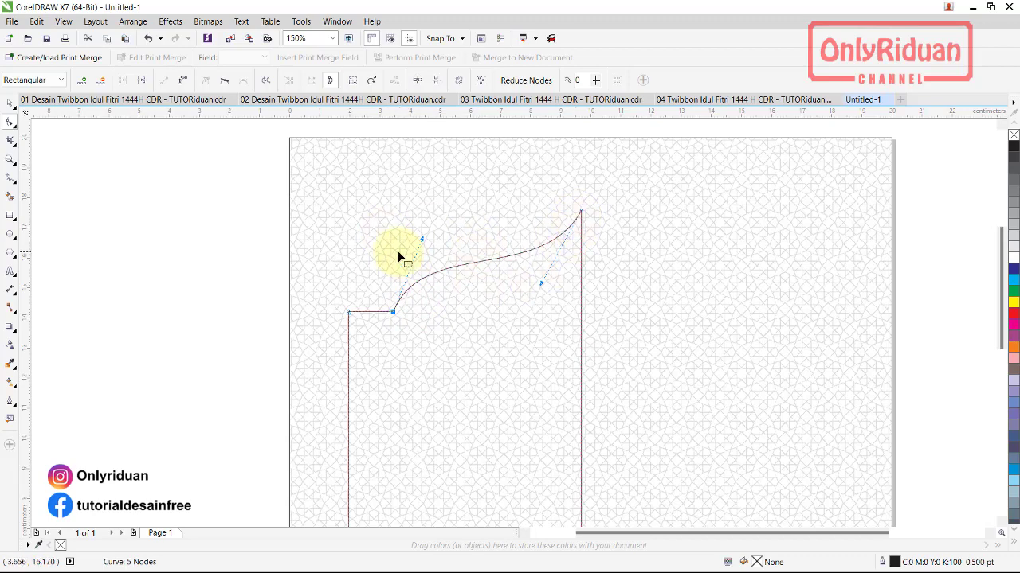
scroll(395, 248, down, 2)
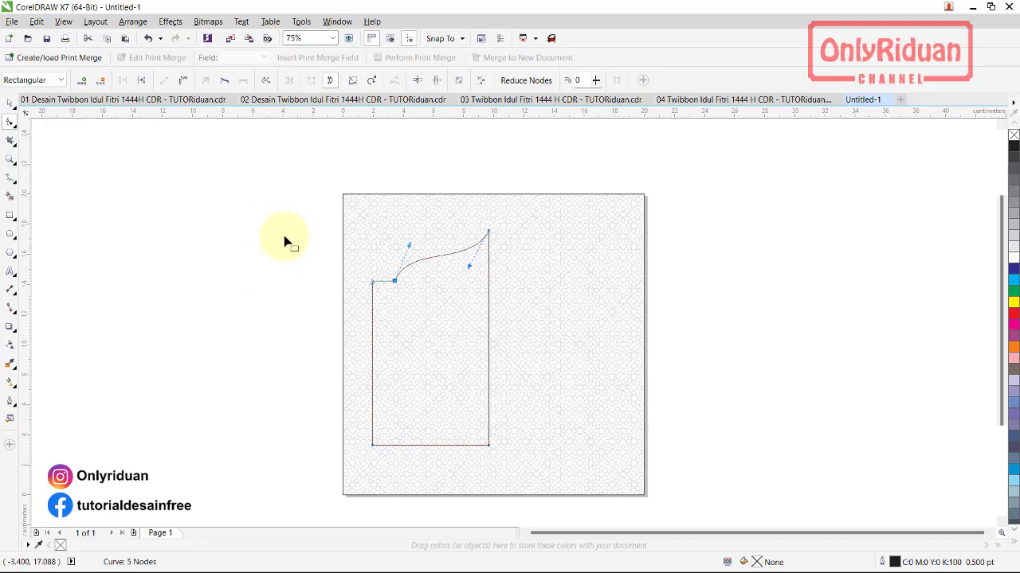
- Try making a mirrored copy of the half-arch across its straight right edge, and remove that copy
click(10, 104)
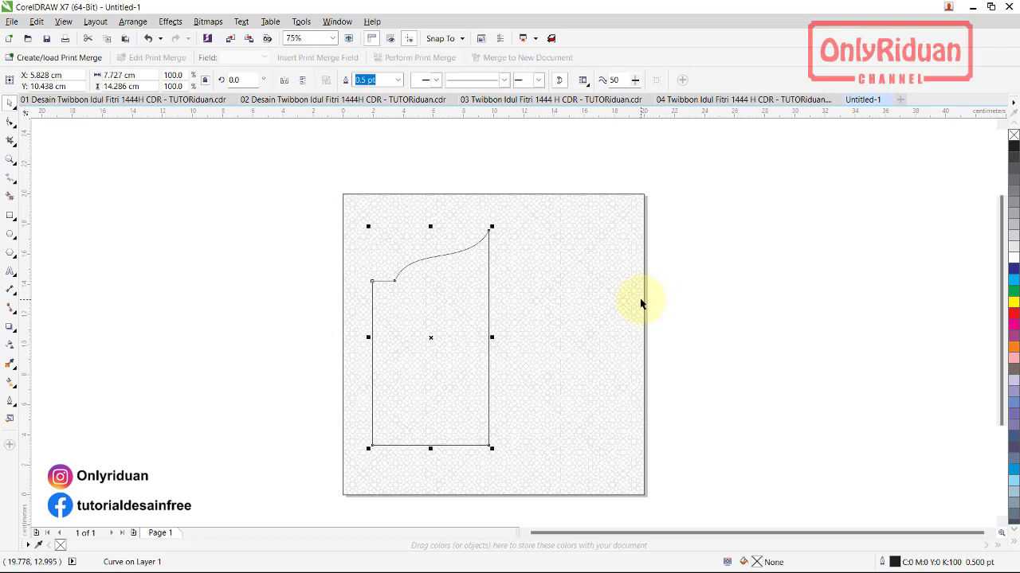
key(ctrl)
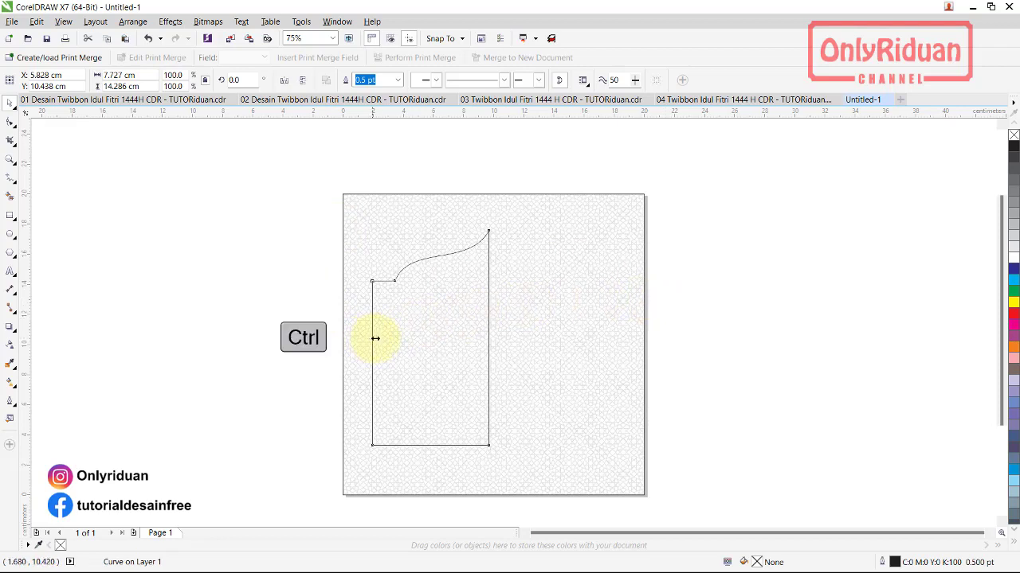
drag(374, 338, 519, 337)
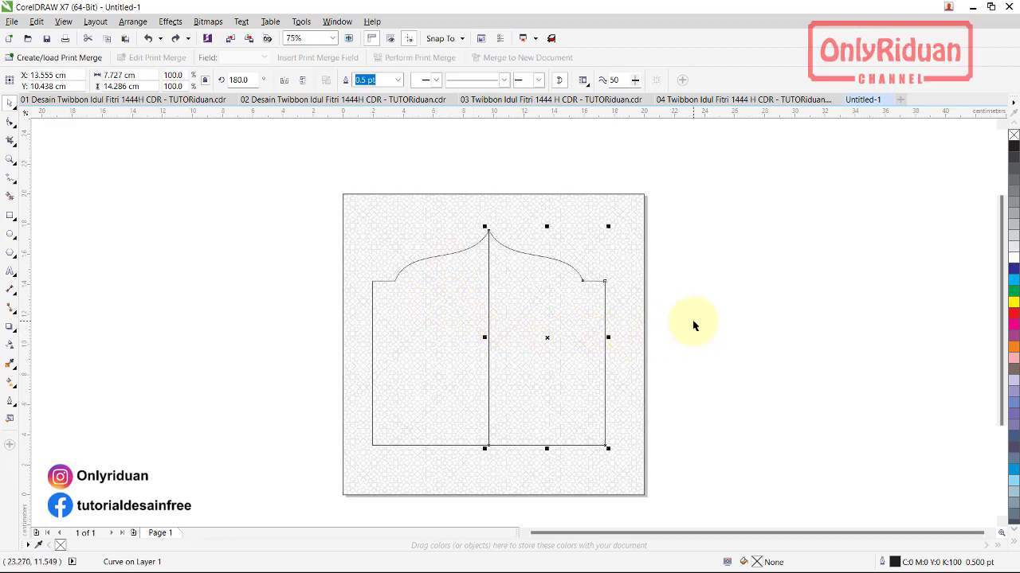
key(Delete)
- Duplicate the half-arch to its right and align the horizontally mirrored copy against the original's straight inner edge
click(439, 337)
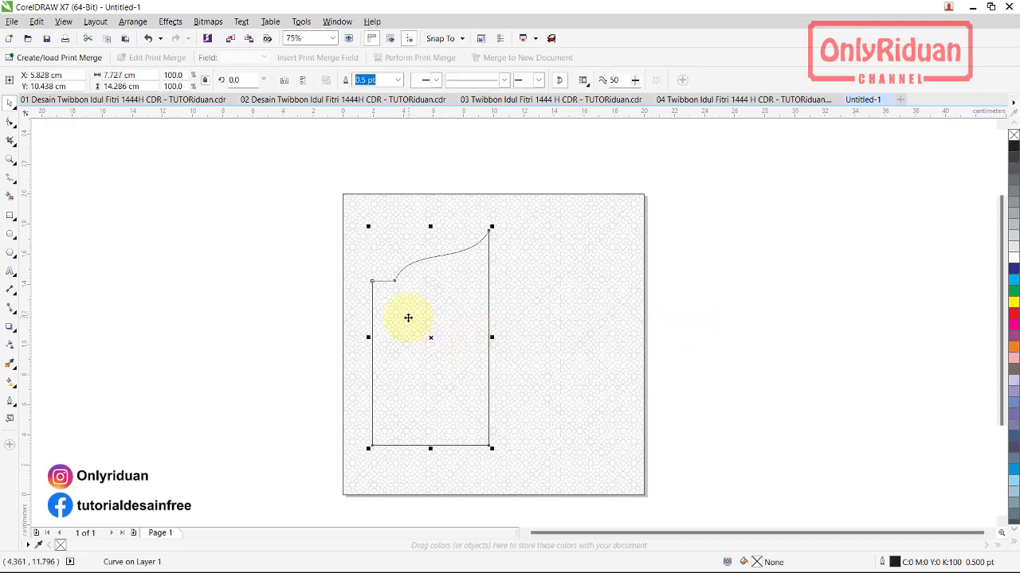
drag(406, 330, 554, 311)
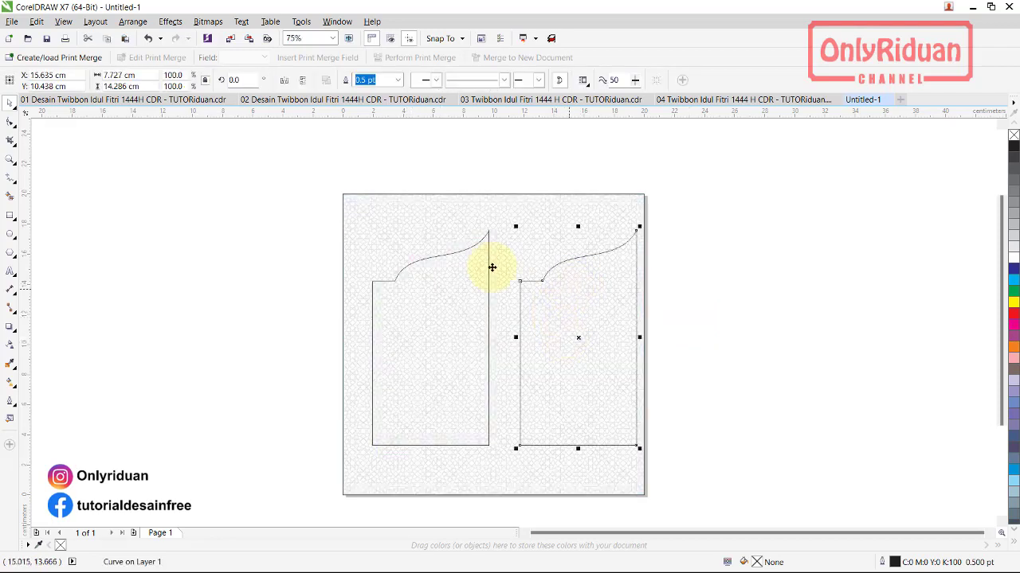
click(285, 82)
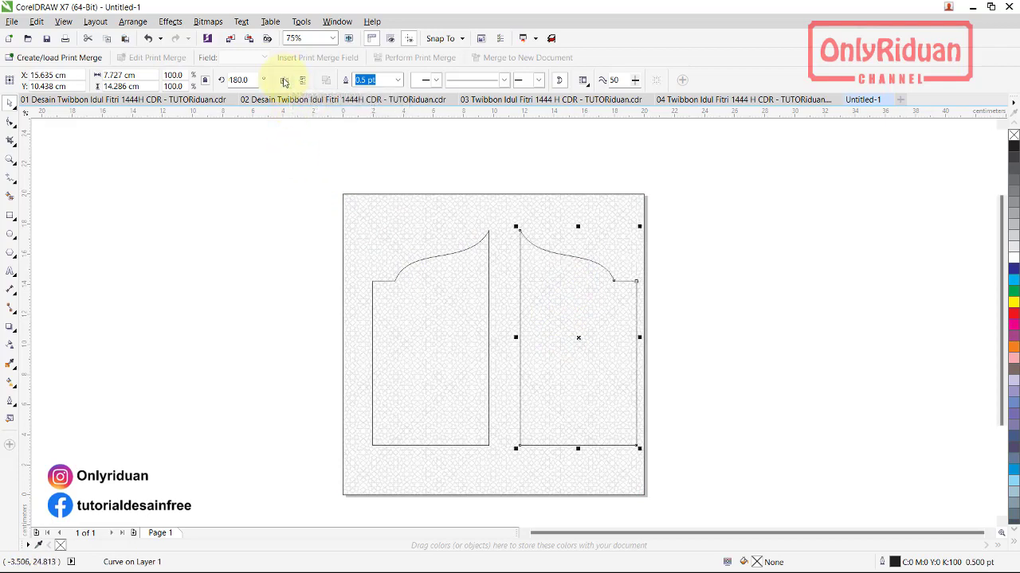
drag(518, 230, 488, 235)
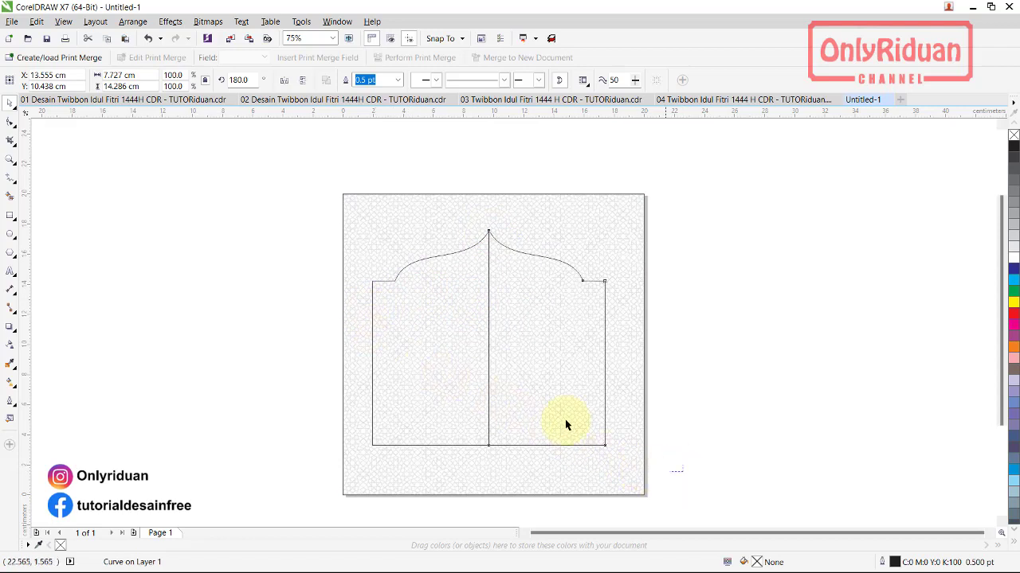
- Weld the two arch halves into one frame shape and center it horizontally on the patterned background
drag(565, 423, 328, 219)
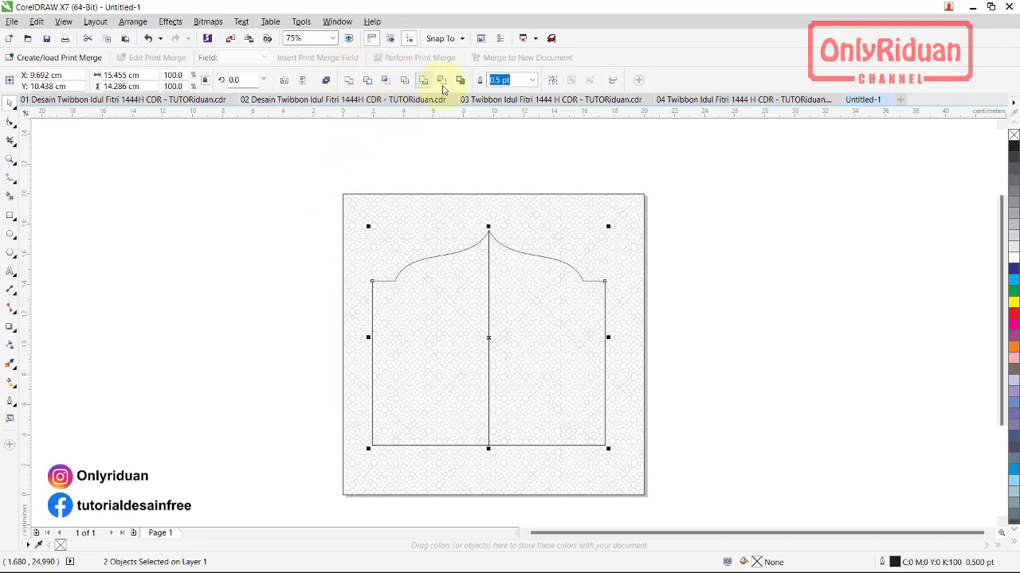
click(349, 85)
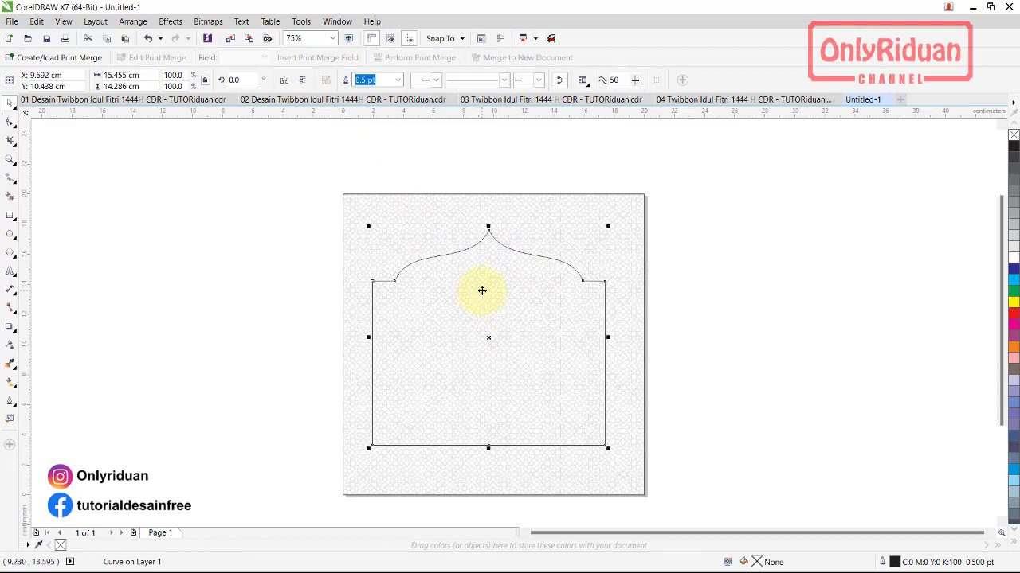
drag(285, 150, 674, 489)
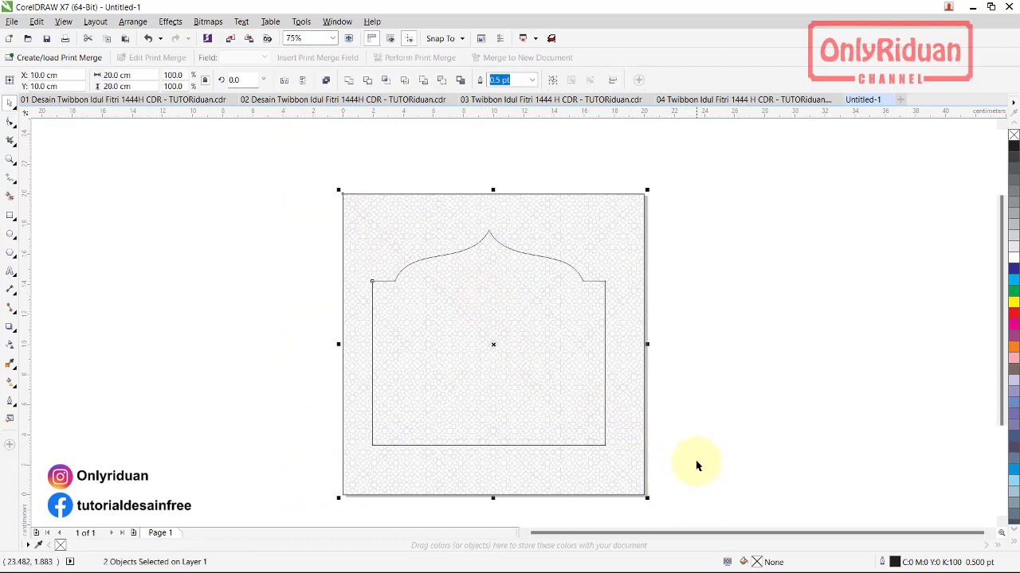
key(c)
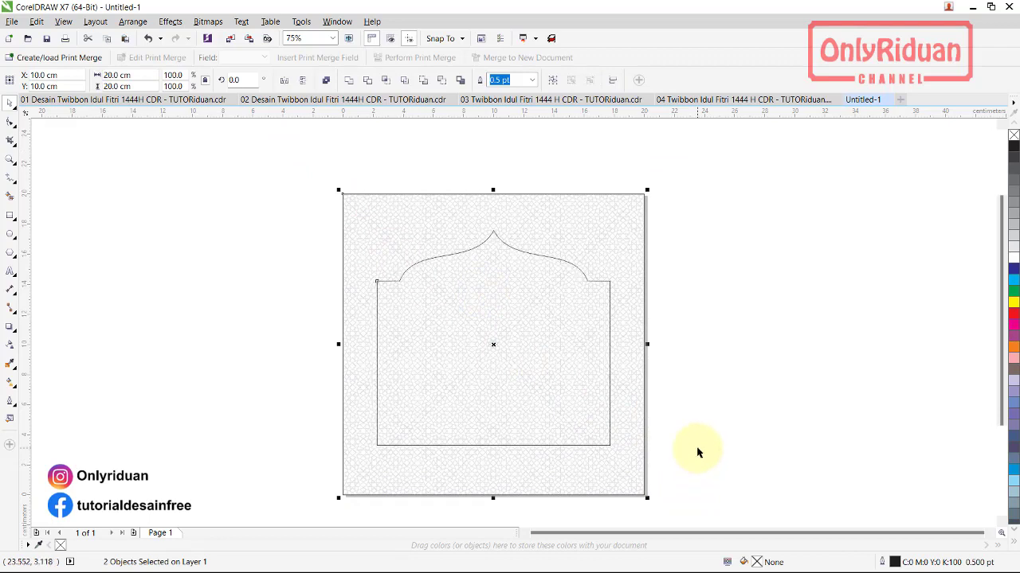
click(727, 404)
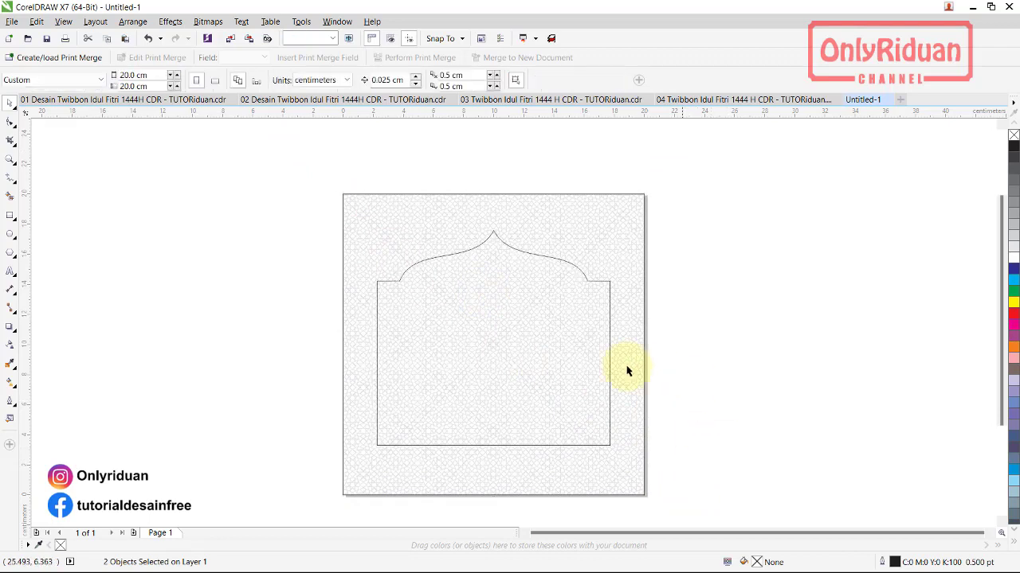
- Add a one-step inside contour with an offset of about 0.35 cm to the arch frame
click(462, 267)
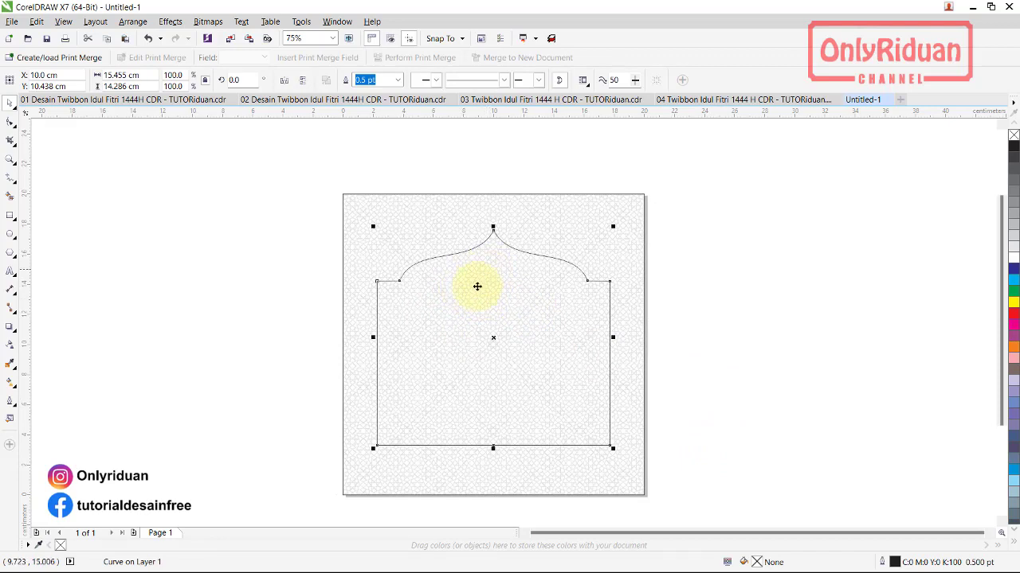
click(12, 329)
click(46, 337)
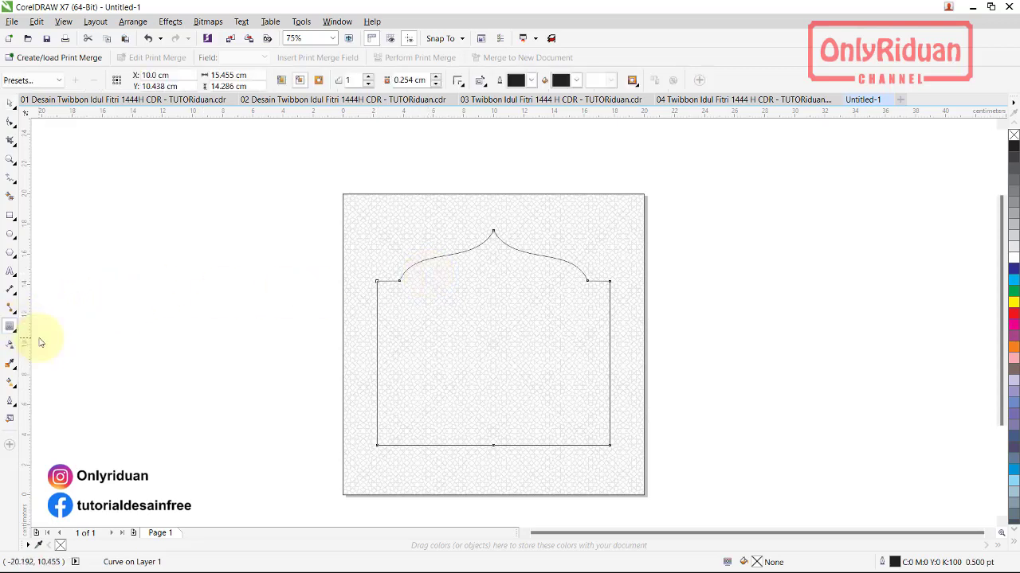
drag(382, 448, 388, 444)
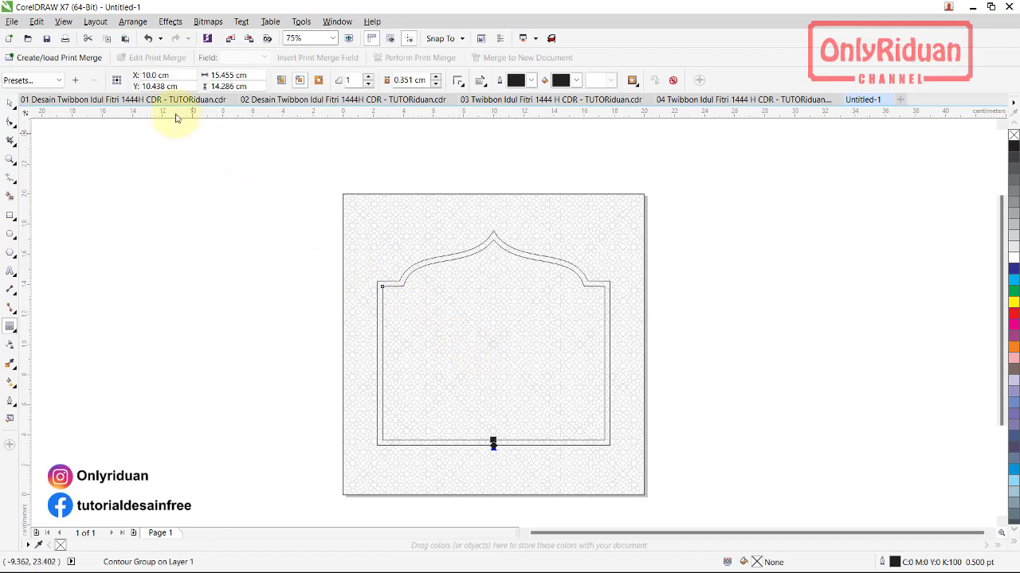
- Break the contour group apart into separate outer and inner arch outlines
click(134, 21)
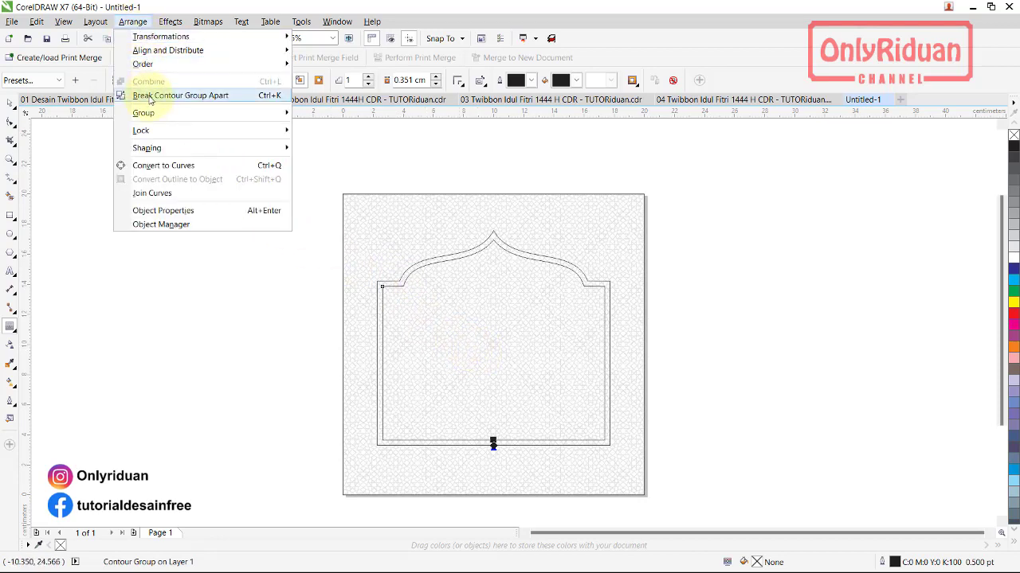
click(481, 337)
key(ctrl+k)
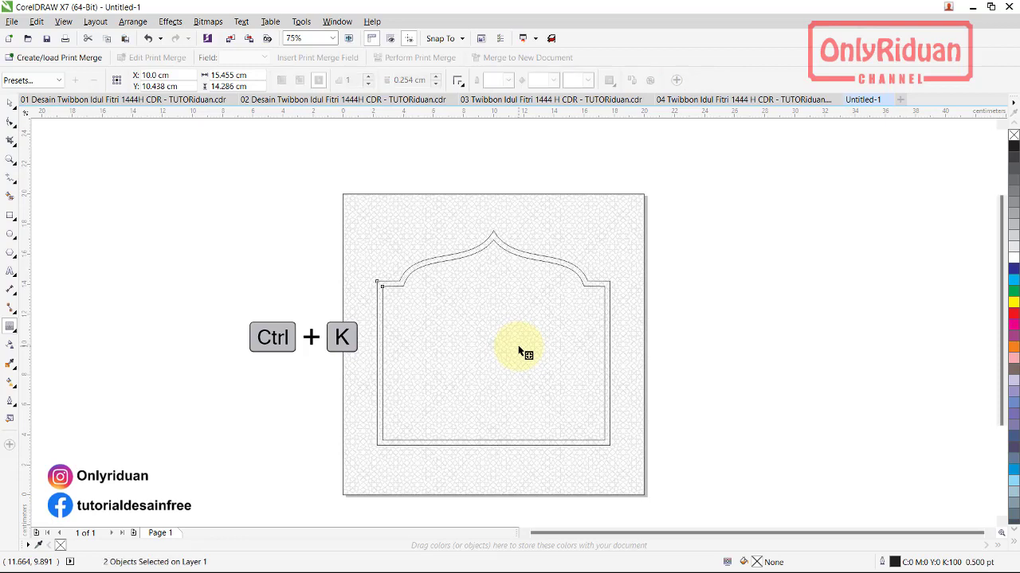
click(9, 103)
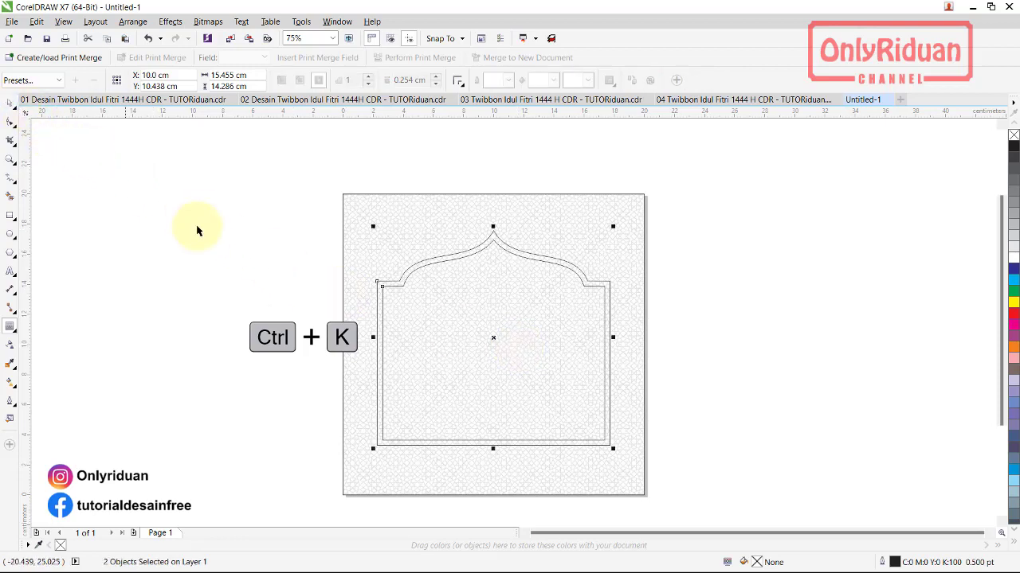